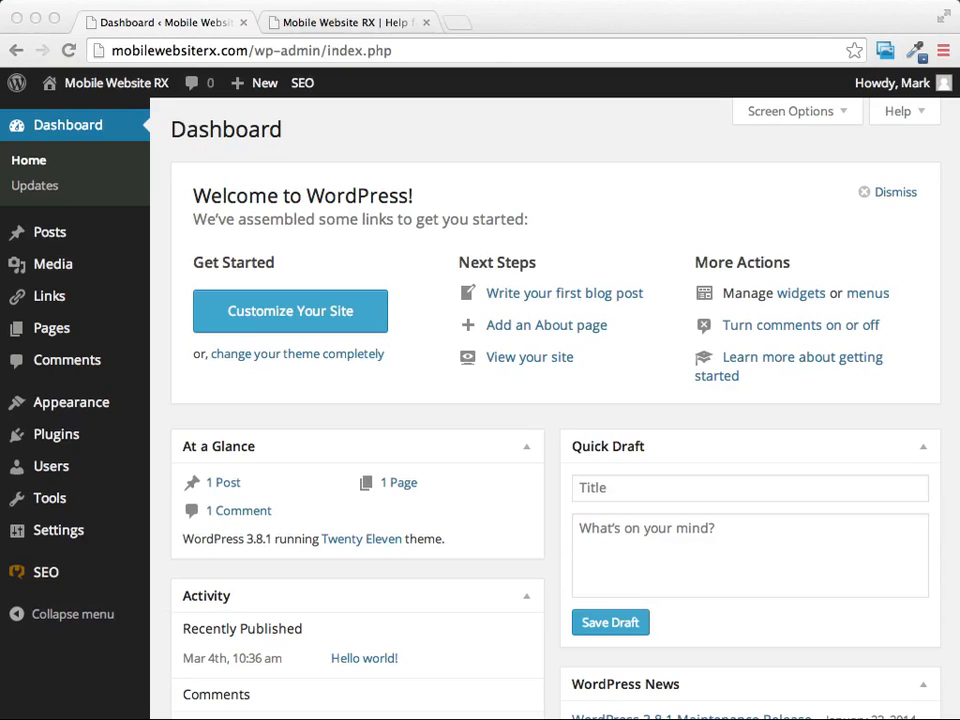
- Look over the live site's home page and open the "Hello world!" post from the recent posts
{"action": "left_click", "coordinate": [355, 24]}
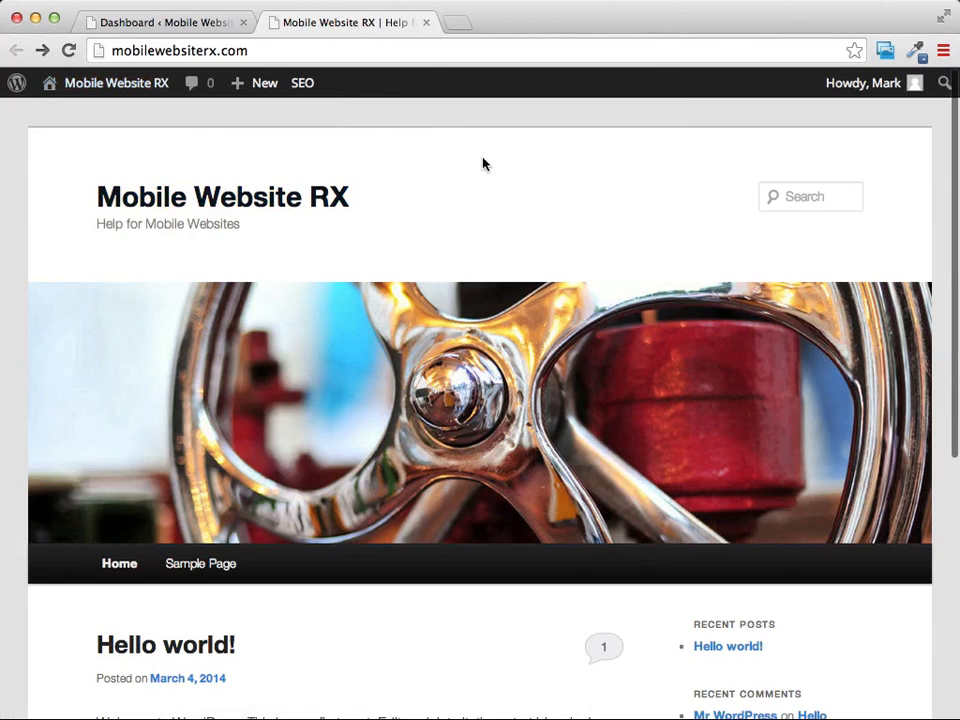
{"action": "scroll", "coordinate": [483, 163], "scroll_direction": "down", "scroll_amount": 3}
{"action": "scroll", "coordinate": [483, 163], "scroll_direction": "down", "scroll_amount": 1}
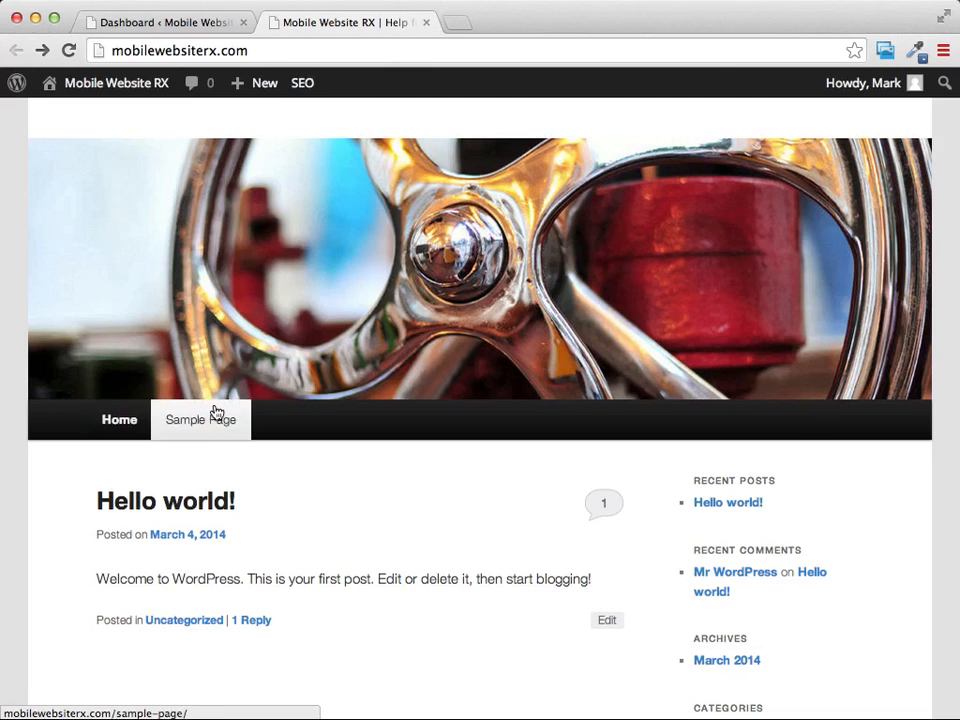
{"action": "mouse_move", "coordinate": [258, 92]}
{"action": "scroll", "coordinate": [578, 387], "scroll_direction": "down", "scroll_amount": 2}
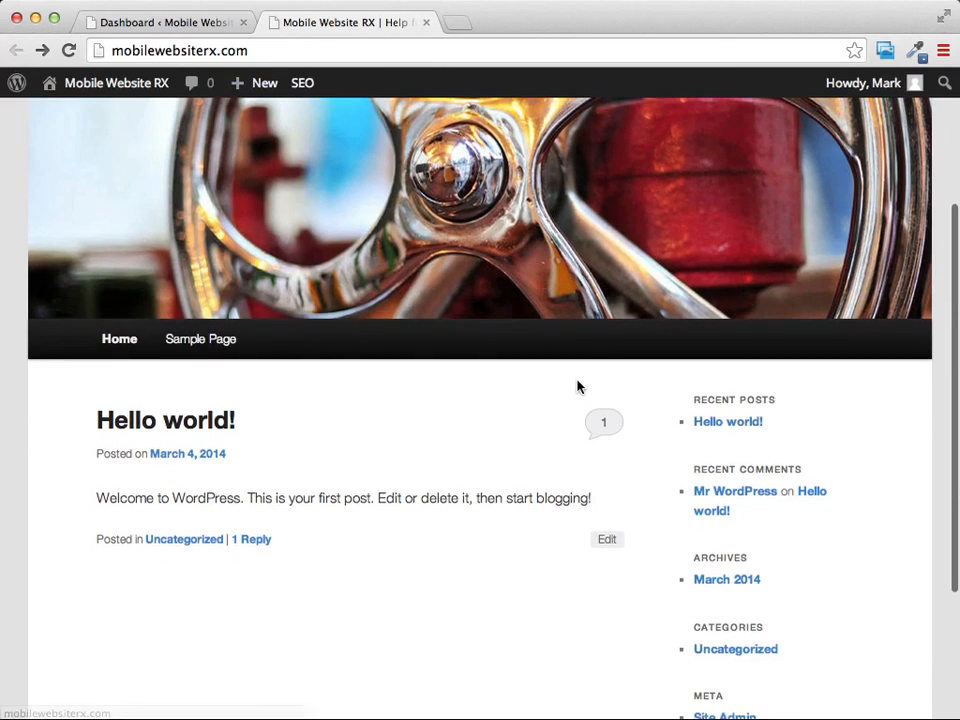
{"action": "left_click", "coordinate": [717, 425]}
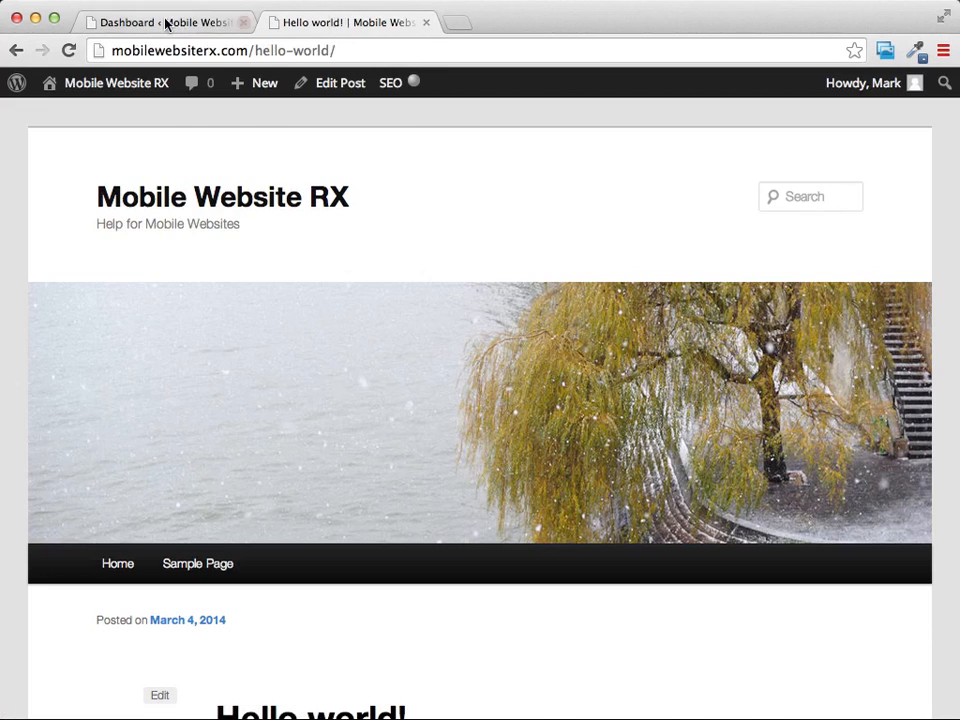
- Move the default "Hello world!" post to the Trash from the site's admin post list
{"action": "left_click", "coordinate": [166, 23]}
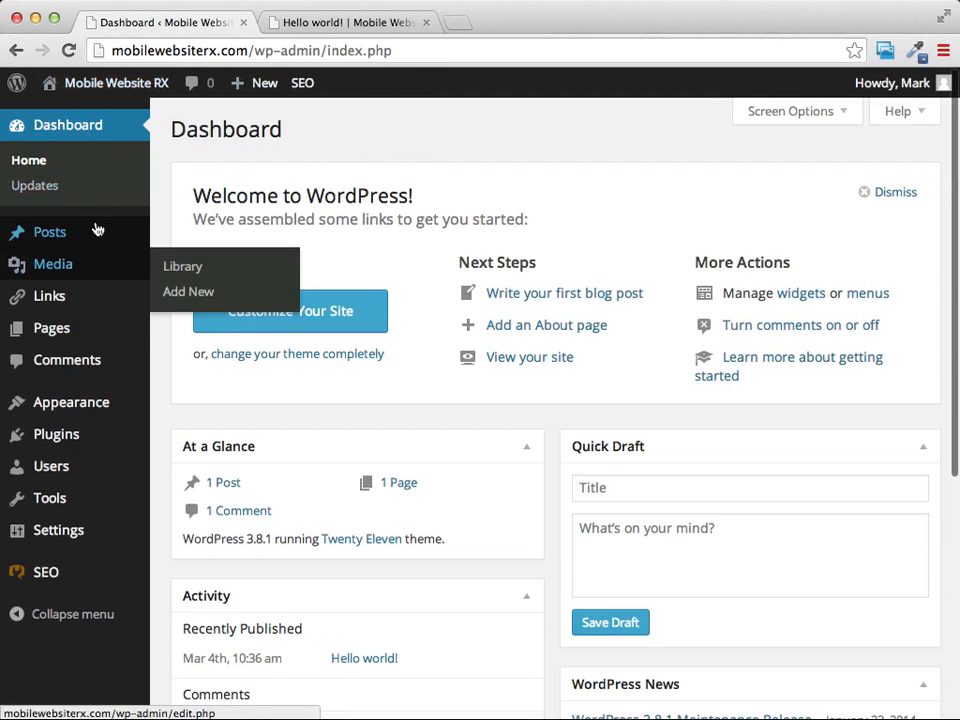
{"action": "left_click", "coordinate": [50, 236]}
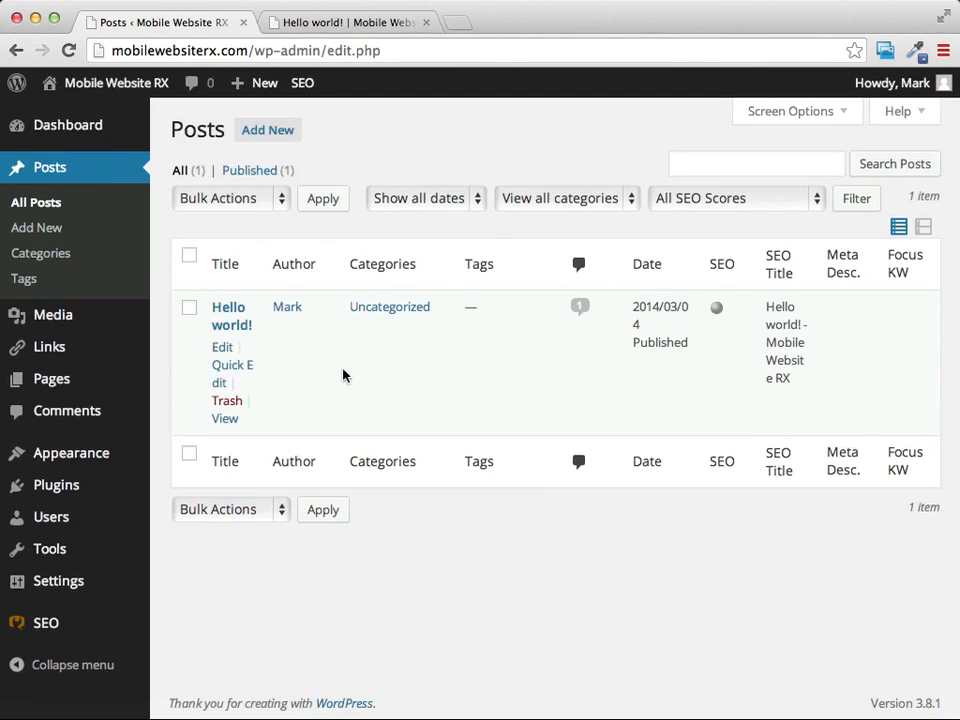
{"action": "left_click", "coordinate": [188, 313]}
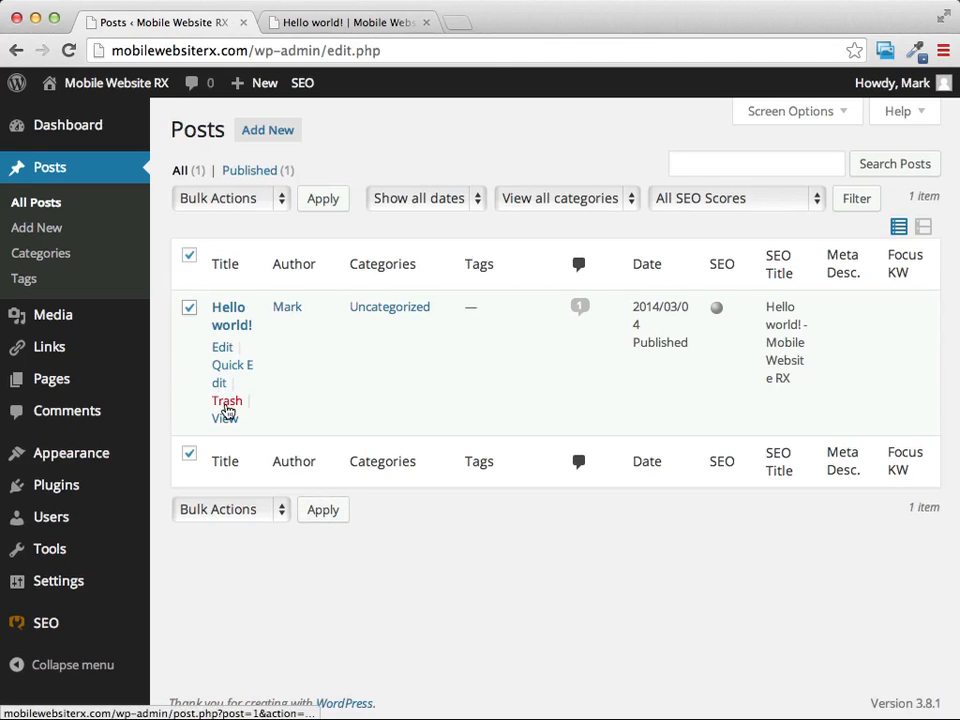
{"action": "left_click", "coordinate": [228, 403]}
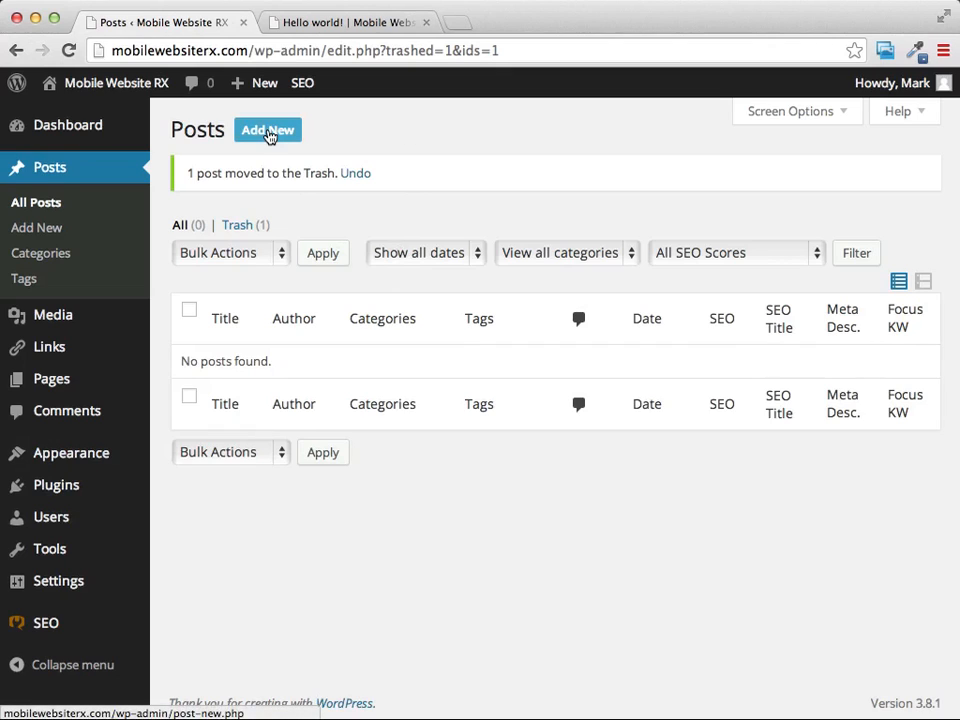
- Start a new post titled "A New Mobile Website"
{"action": "left_click", "coordinate": [268, 136]}
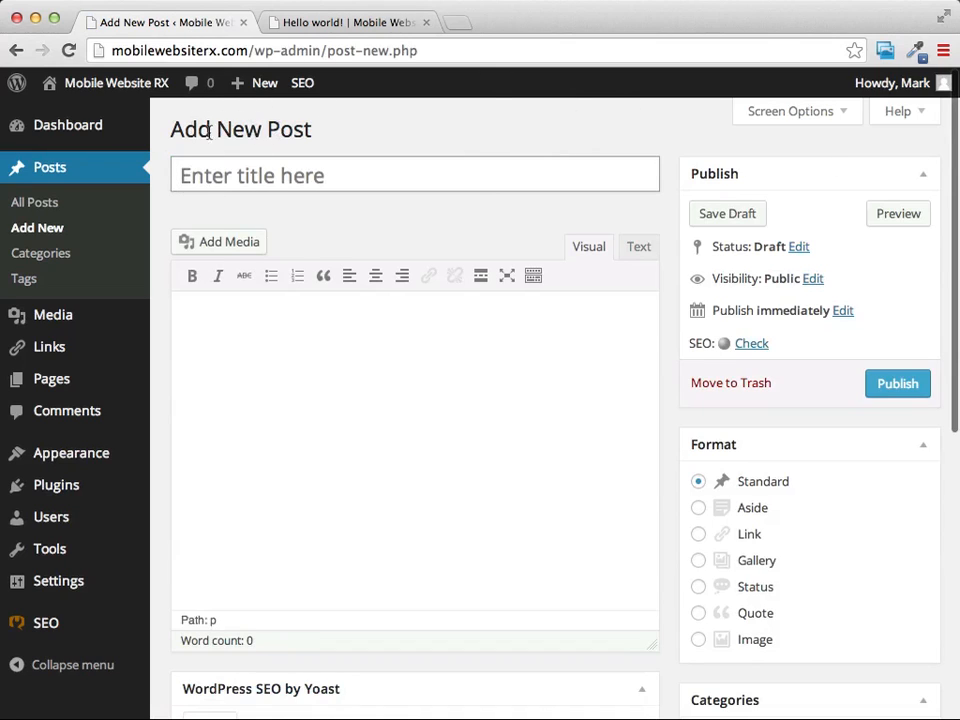
{"action": "left_click", "coordinate": [325, 176]}
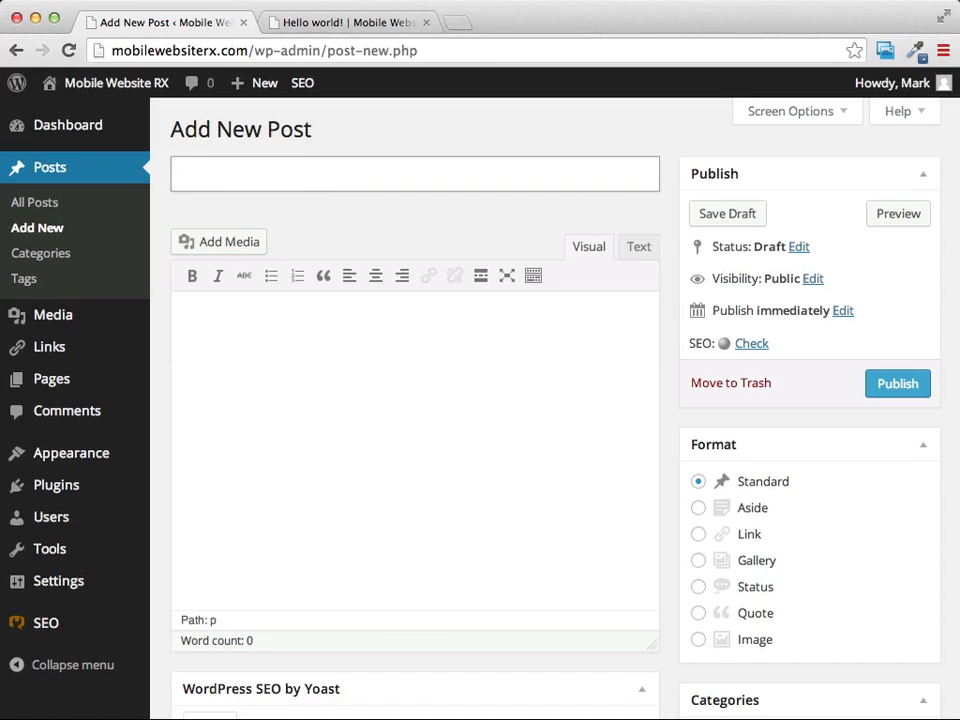
{"action": "type", "text": "A New Mobile "}
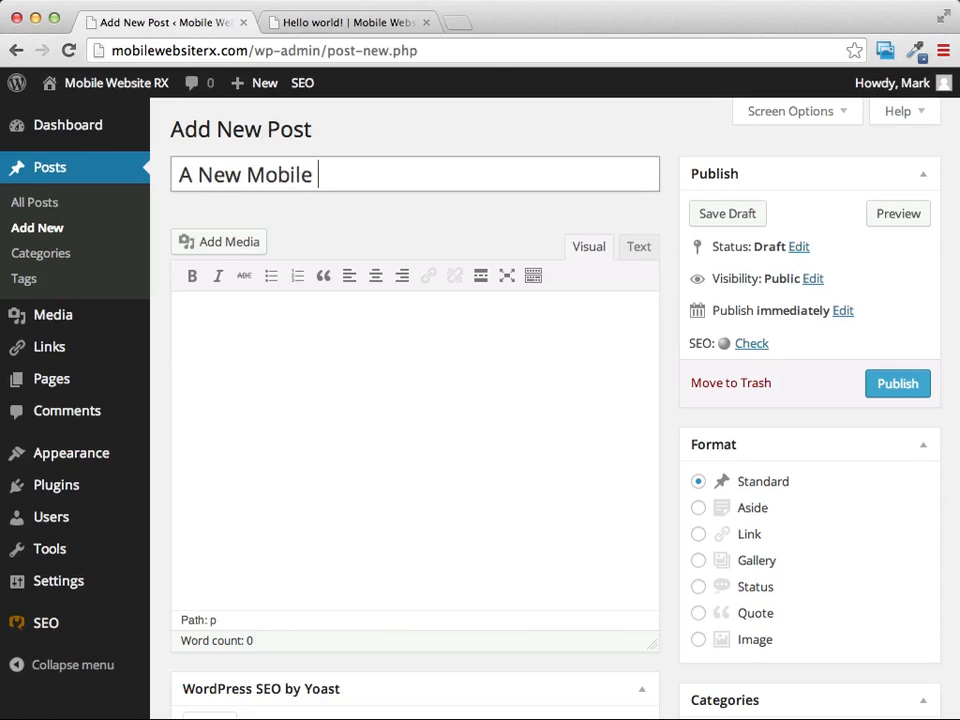
{"action": "type", "text": "Website"}
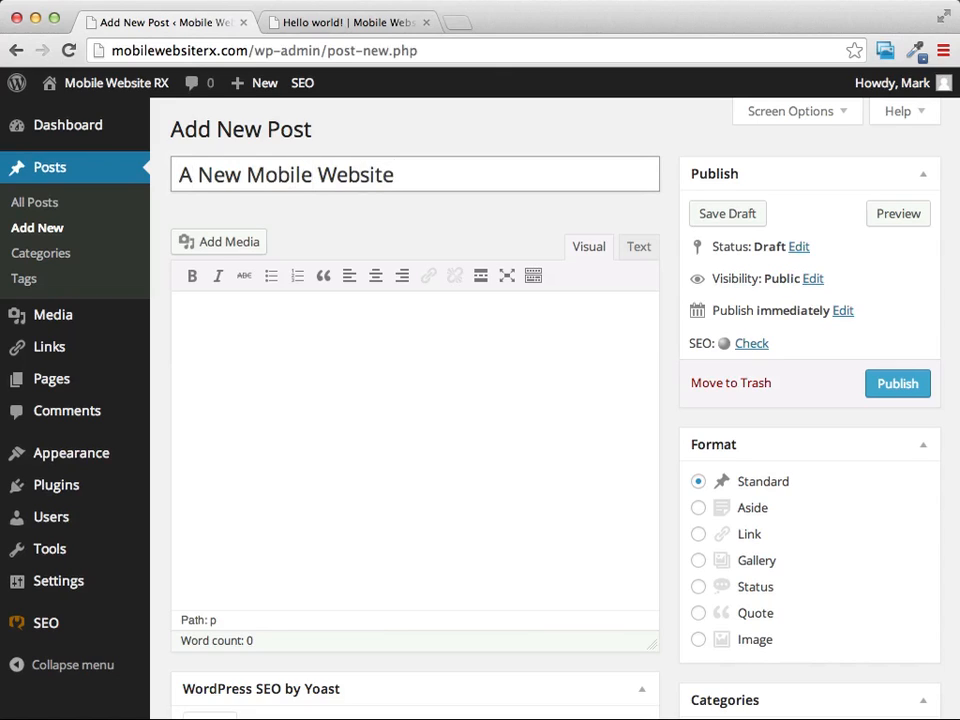
- Write two body paragraphs: "This is where our content goes." and "We can talk about whatever we want on this page."
{"action": "left_click", "coordinate": [422, 358]}
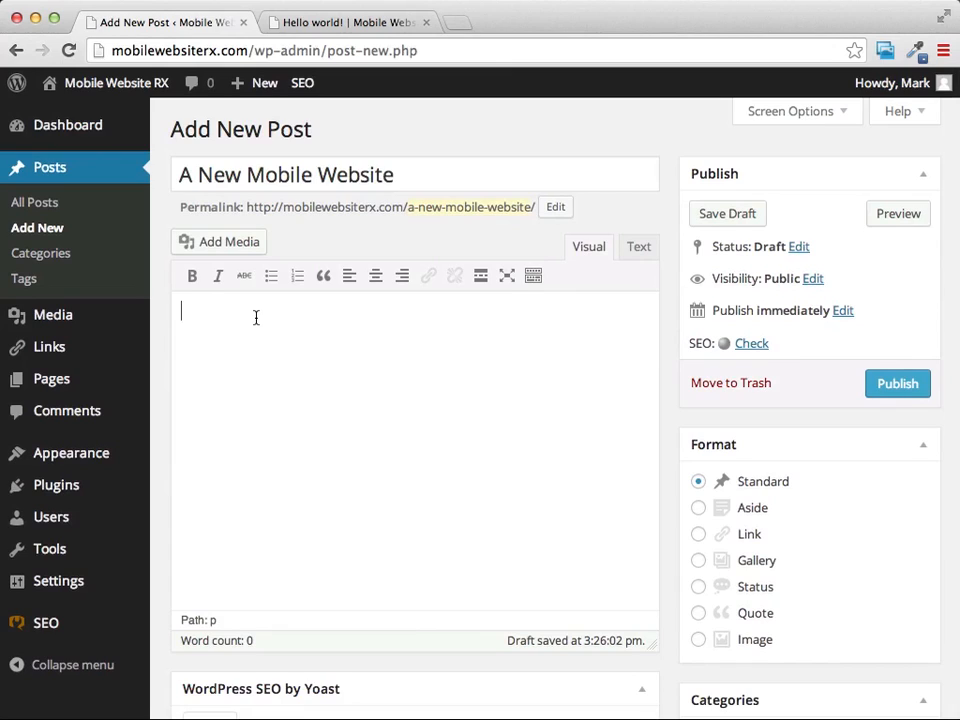
{"action": "type", "text": "This is where our content goes.  "}
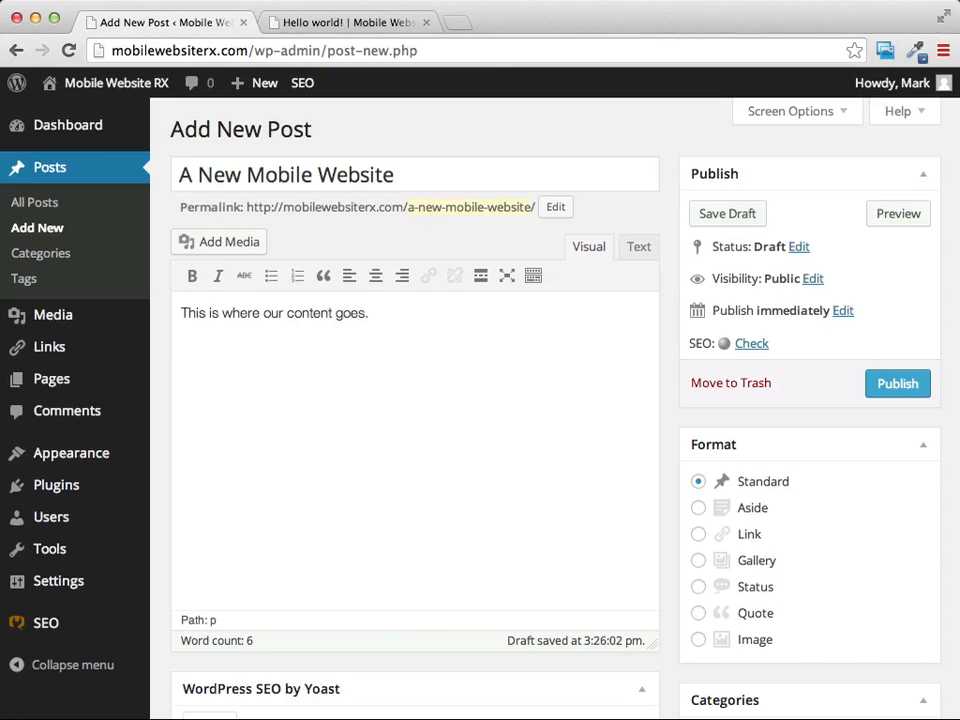
{"action": "type", "text": "We can talk about "}
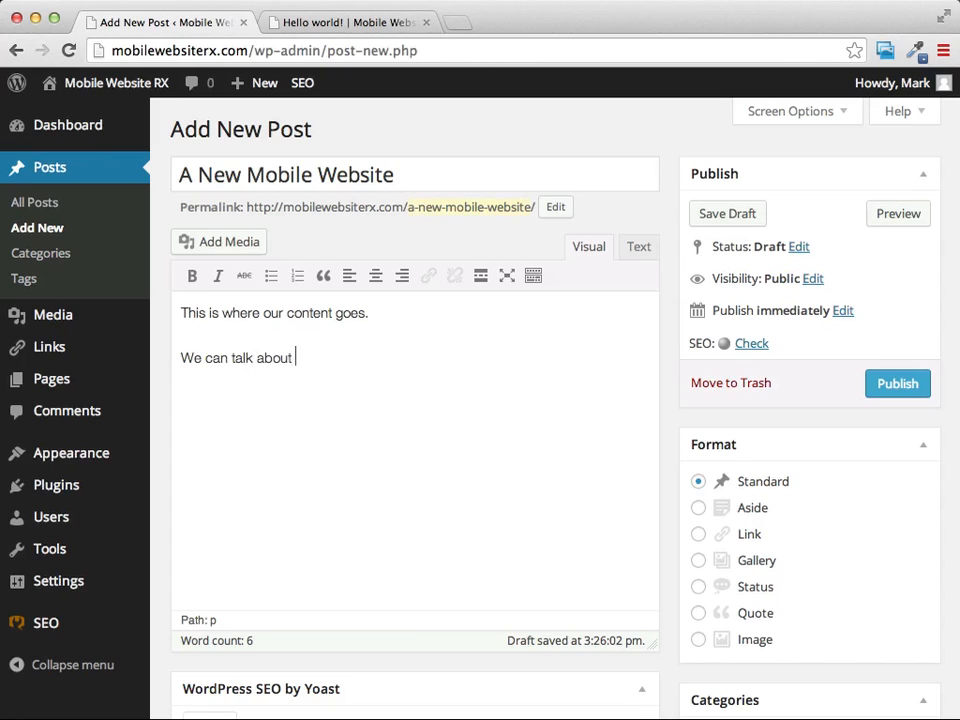
{"action": "type", "text": "whatever we want on this page."}
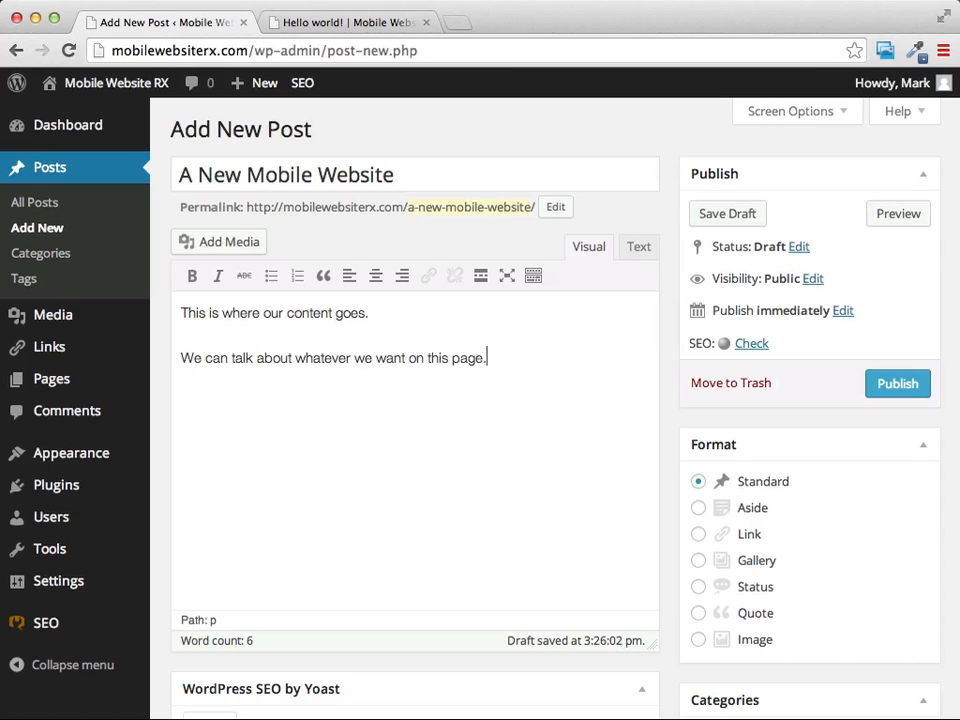
- Show the post editor's Kitchen Sink formatting tools and look at the paragraph format choices
{"action": "scroll", "coordinate": [415, 288], "scroll_direction": "down", "scroll_amount": 2}
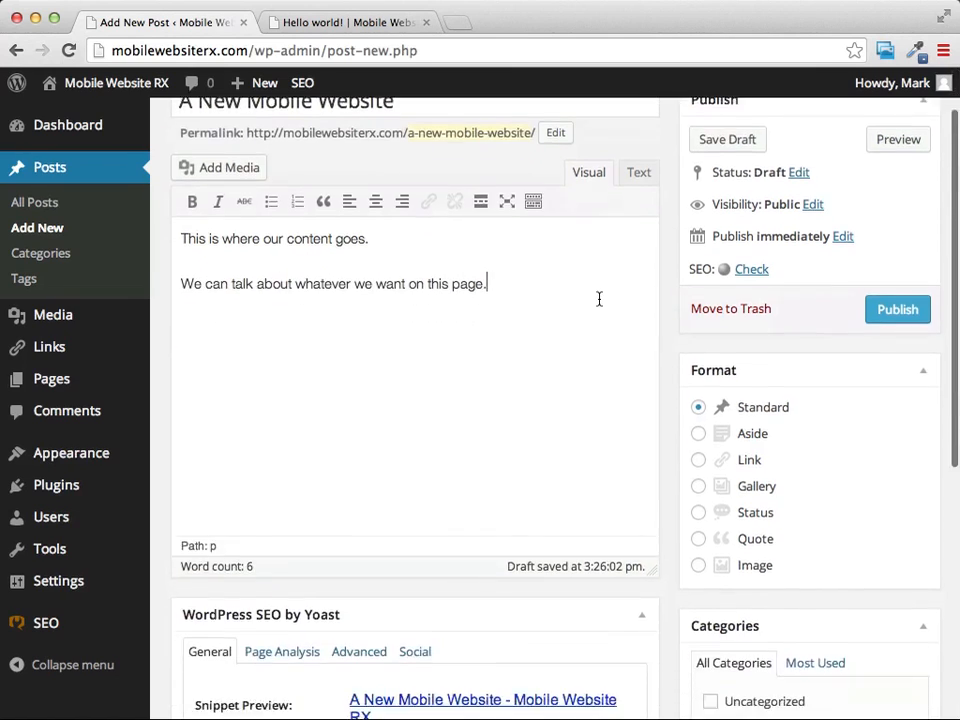
{"action": "scroll", "coordinate": [465, 313], "scroll_direction": "up", "scroll_amount": 1}
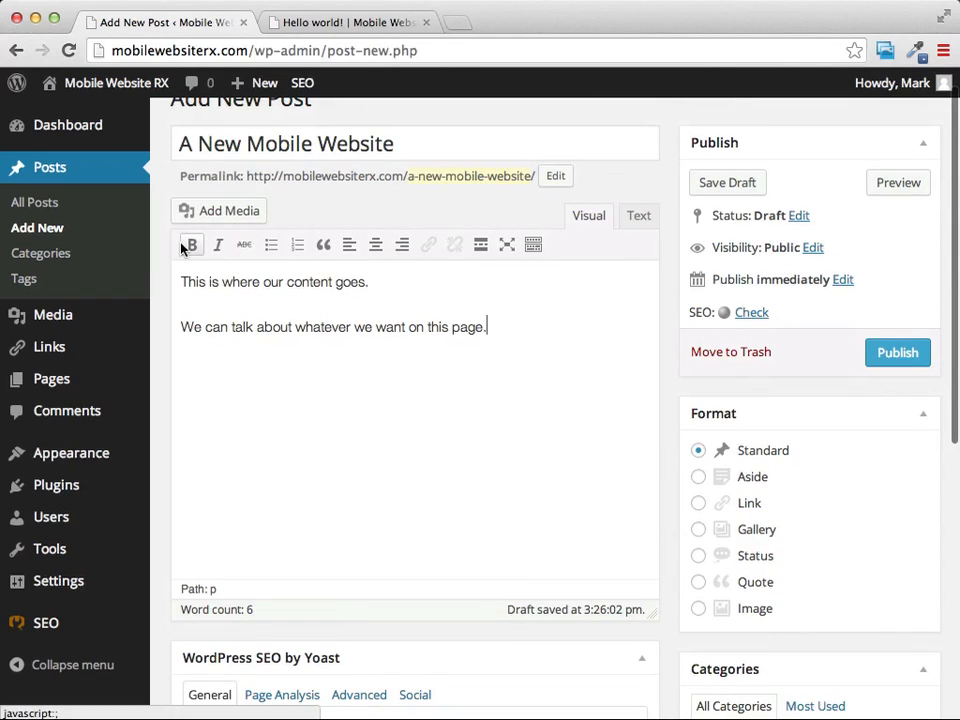
{"action": "scroll", "coordinate": [223, 251], "scroll_direction": "down", "scroll_amount": 1}
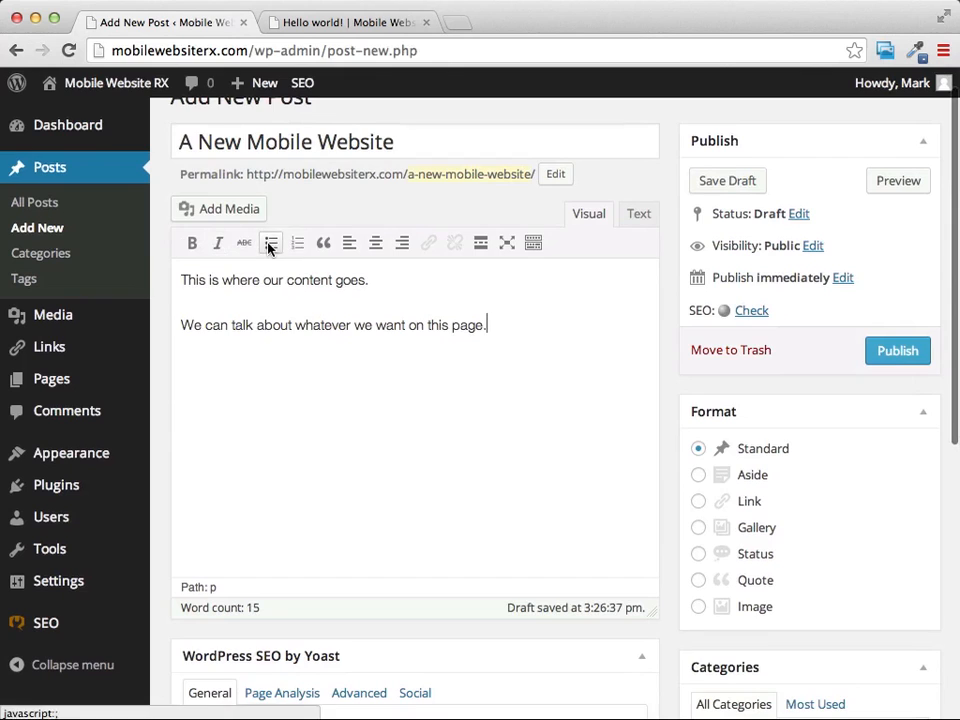
{"action": "scroll", "coordinate": [290, 268], "scroll_direction": "up", "scroll_amount": 1}
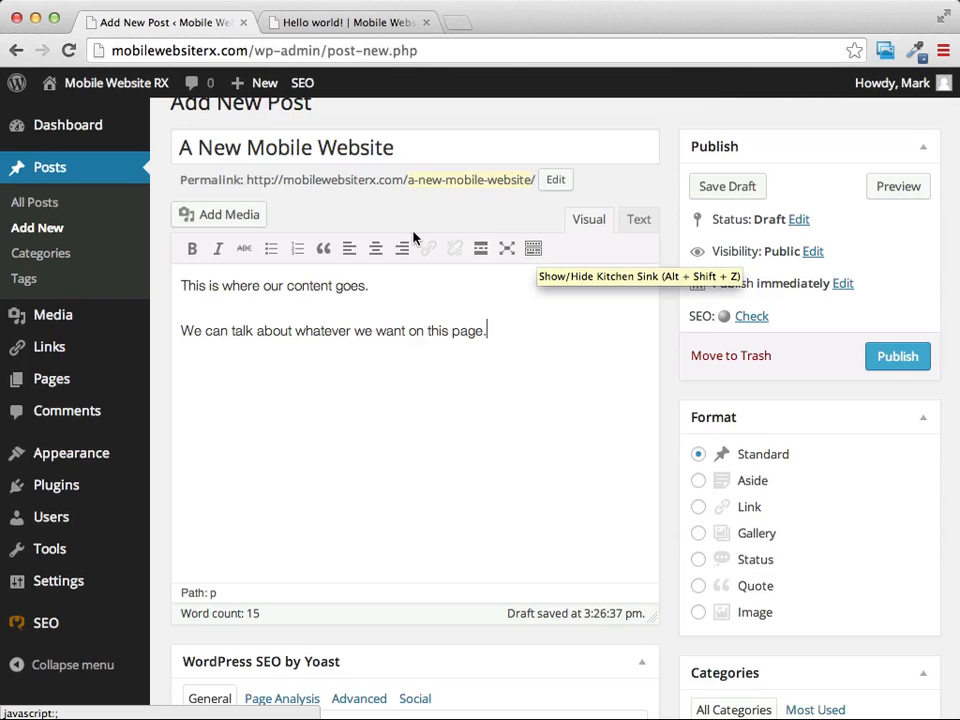
{"action": "left_click", "coordinate": [532, 250]}
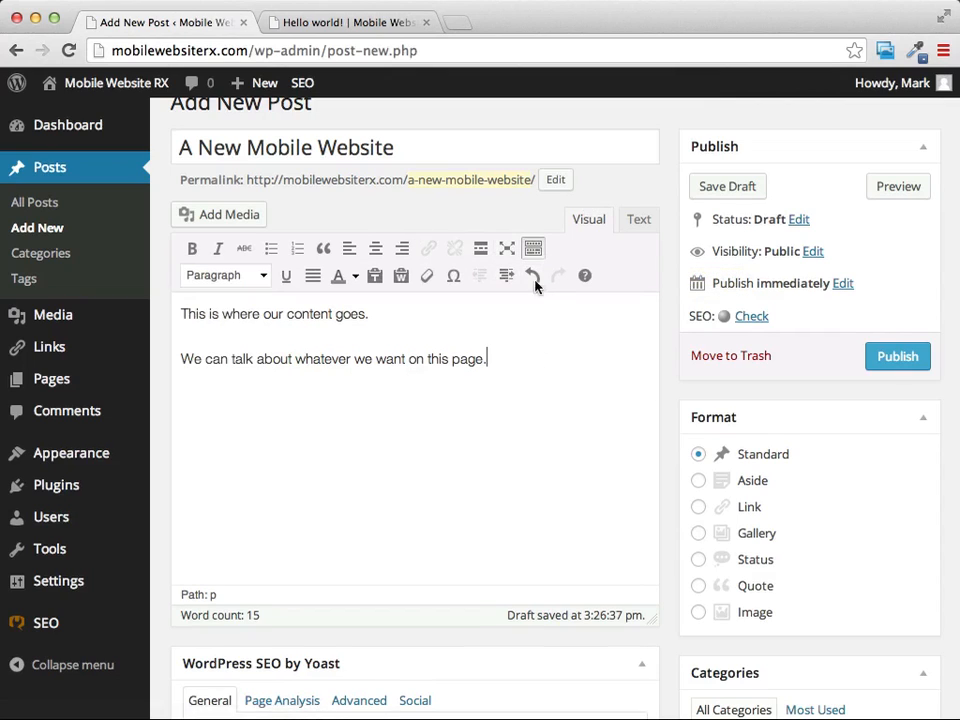
{"action": "left_click", "coordinate": [262, 277]}
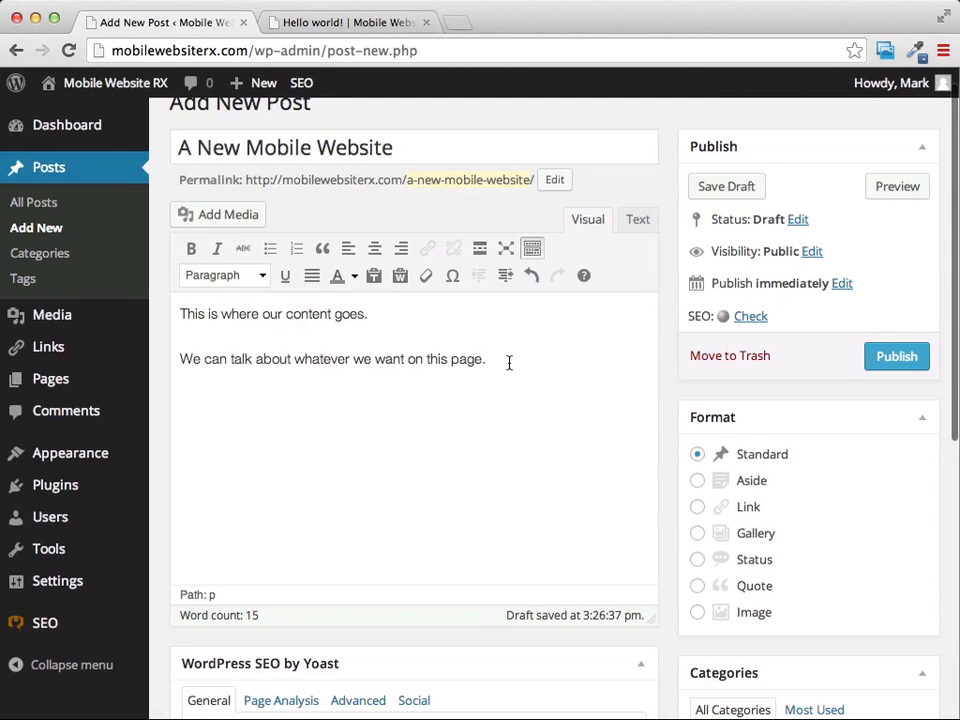
{"action": "scroll", "coordinate": [509, 363], "scroll_direction": "right", "scroll_amount": 1}
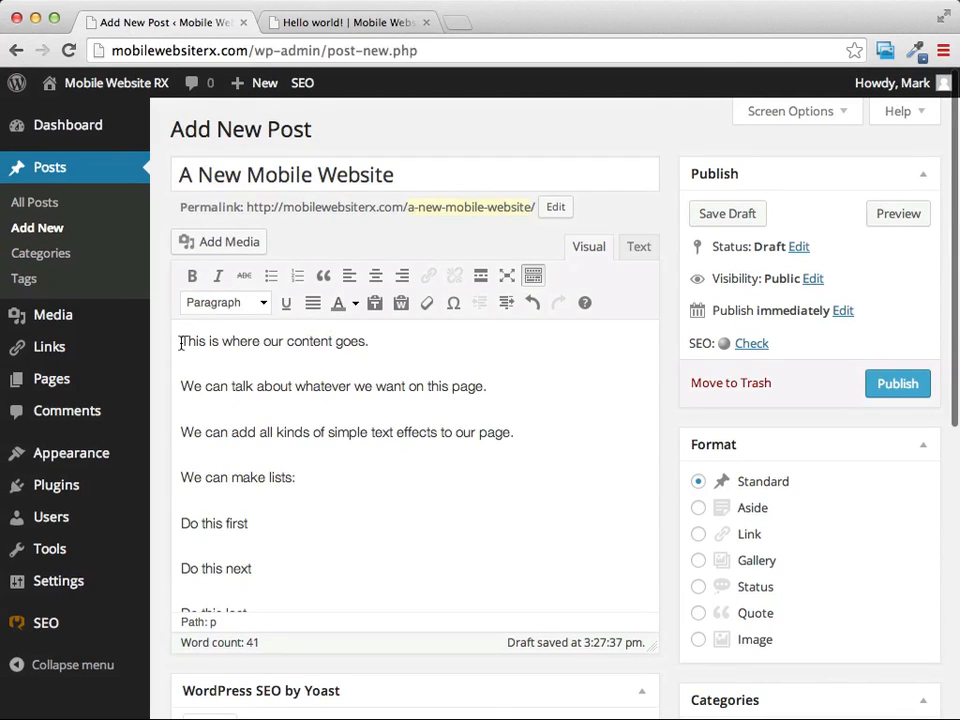
- Format the line "This is where our content goes." as Heading 1
{"action": "left_click_drag", "start_coordinate": [181, 344], "coordinate": [373, 341]}
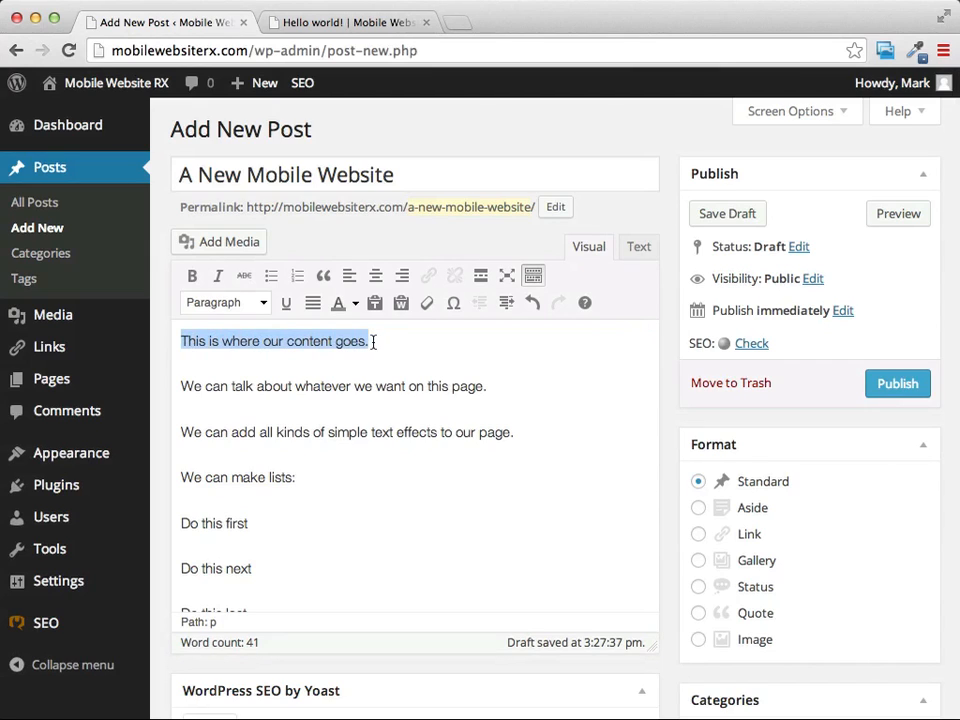
{"action": "left_click", "coordinate": [263, 304]}
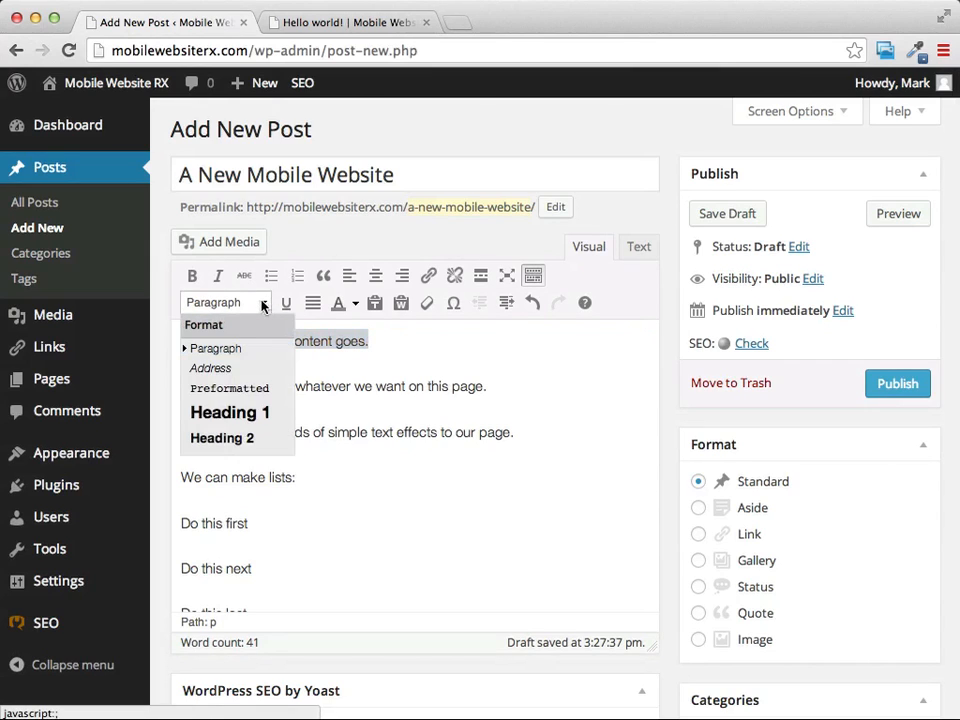
{"action": "left_click", "coordinate": [234, 412]}
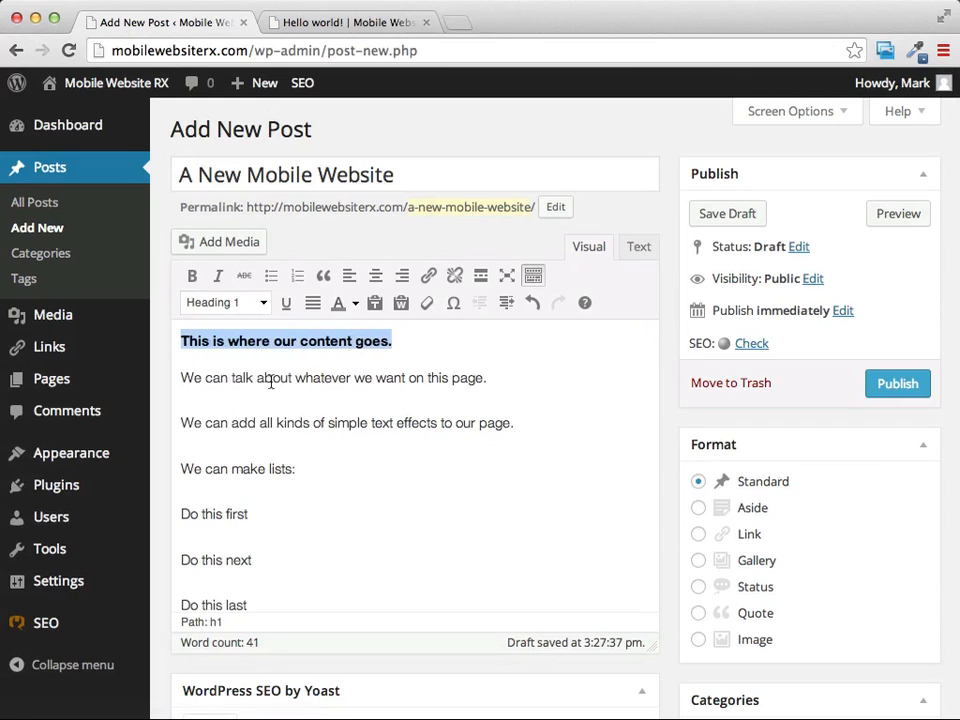
- Make the word "whatever" in the second paragraph bold and underlined
{"action": "left_click_drag", "start_coordinate": [297, 378], "coordinate": [351, 378]}
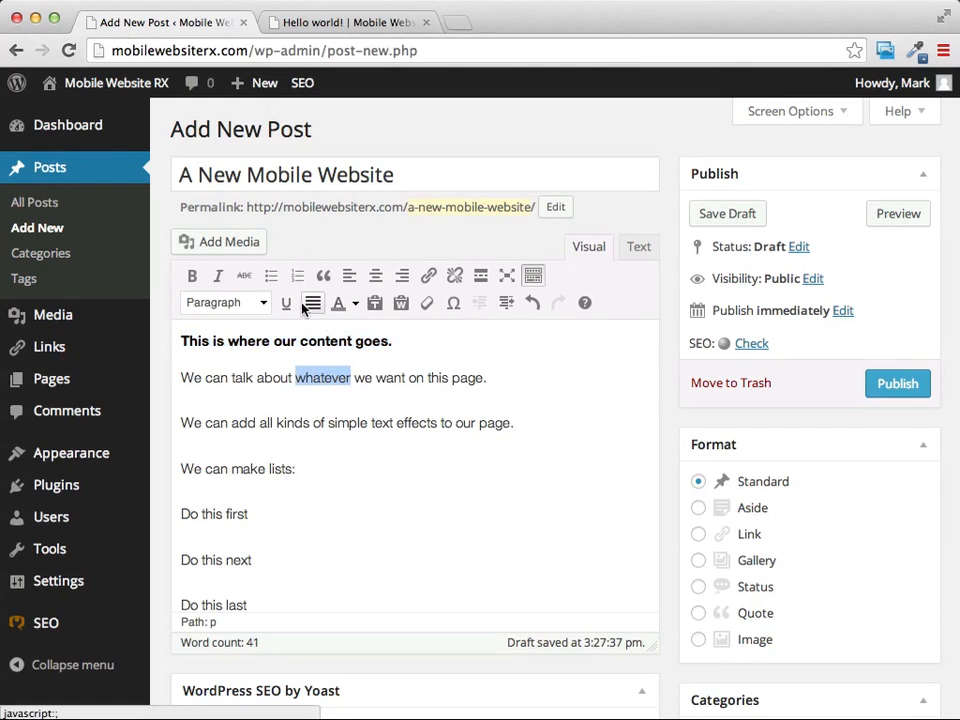
{"action": "left_click", "coordinate": [189, 277]}
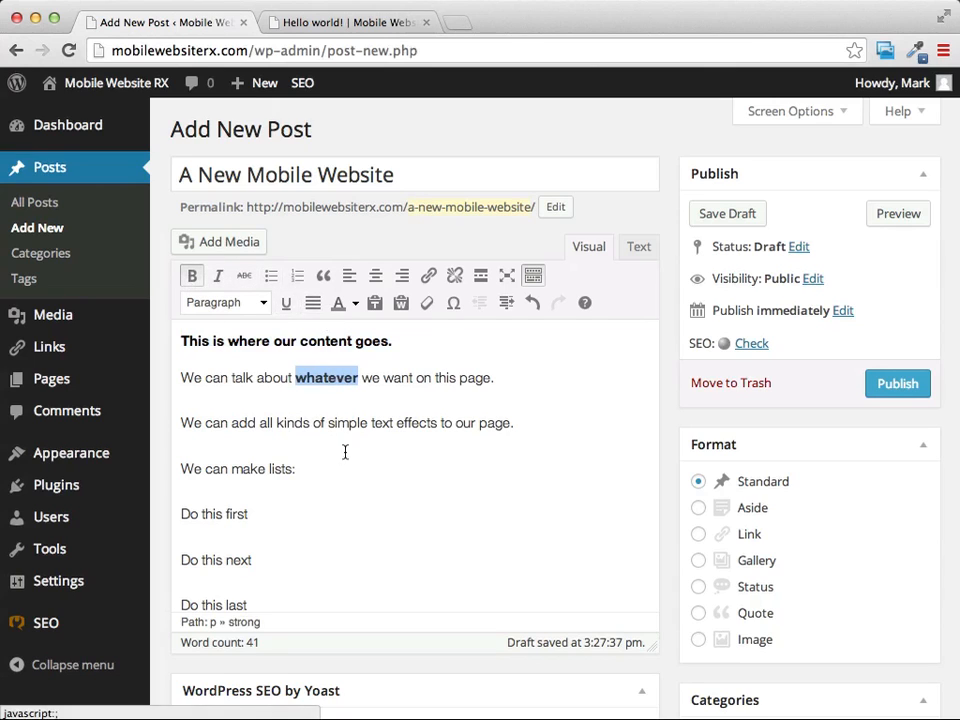
{"action": "left_click", "coordinate": [285, 304]}
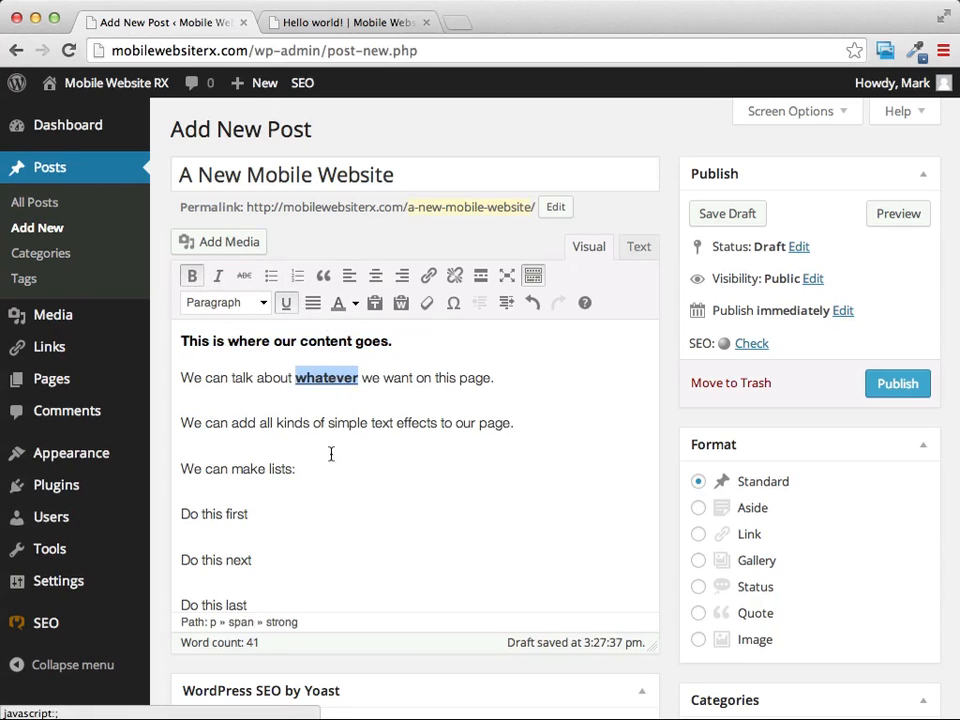
- Turn the lines "Do this first", "Do this next" and "Do this last" into a numbered list
{"action": "scroll", "coordinate": [453, 450], "scroll_direction": "down", "scroll_amount": 3}
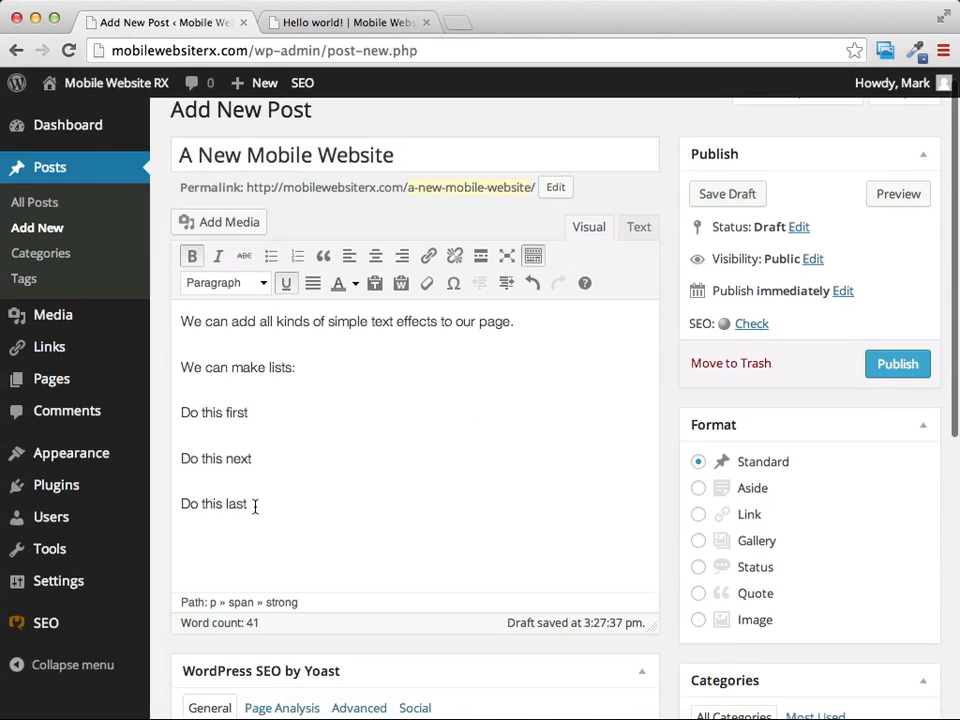
{"action": "left_click_drag", "start_coordinate": [252, 506], "coordinate": [179, 416]}
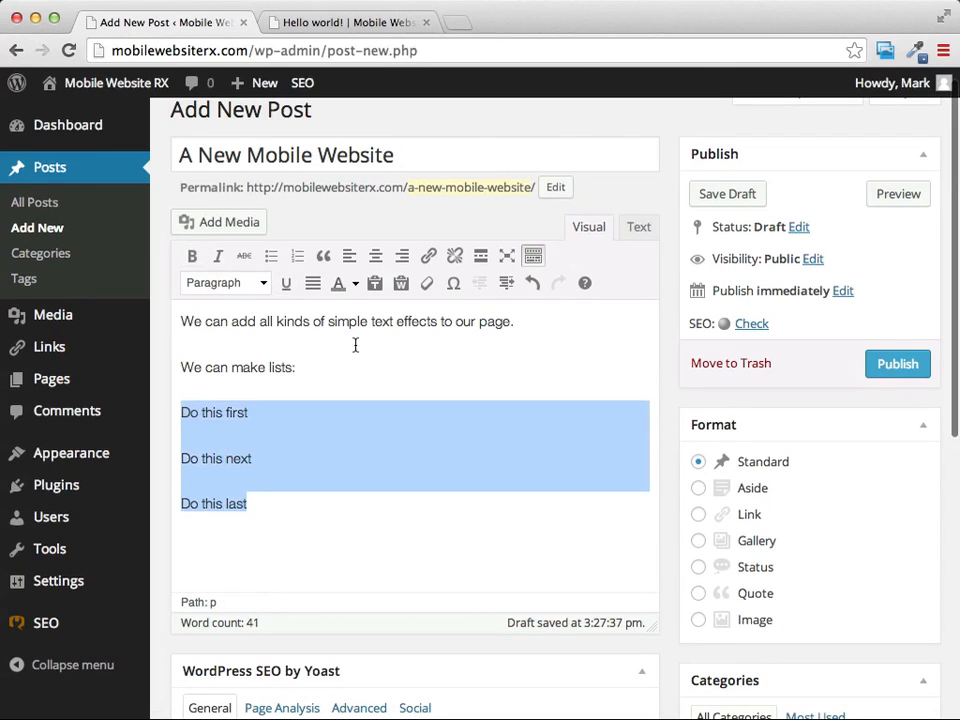
{"action": "scroll", "coordinate": [345, 325], "scroll_direction": "up", "scroll_amount": 1}
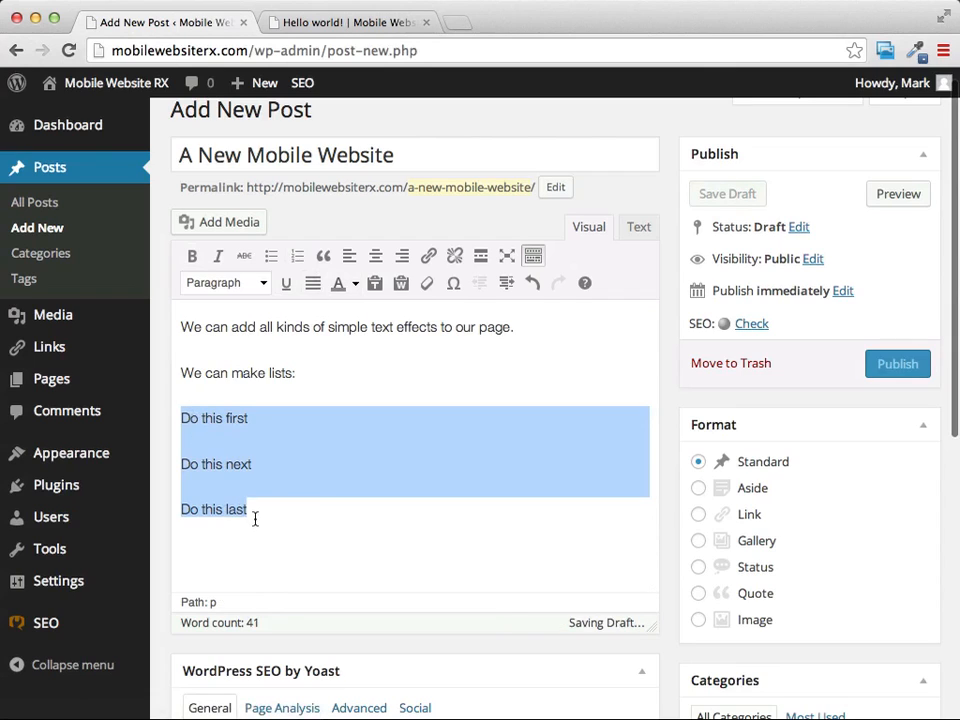
{"action": "left_click", "coordinate": [298, 256]}
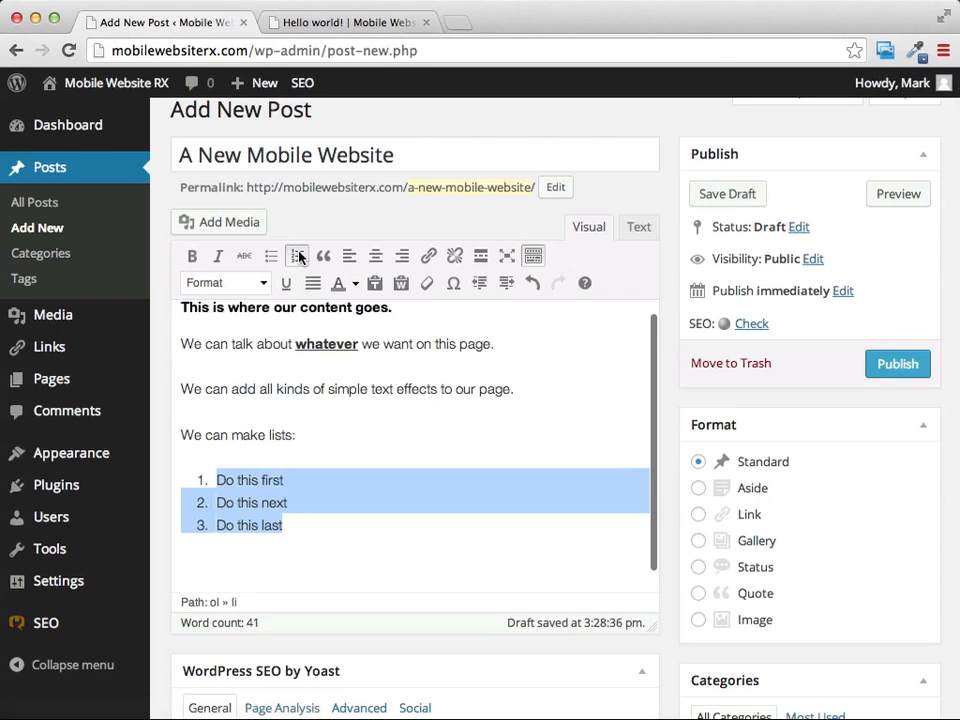
{"action": "left_click", "coordinate": [335, 548]}
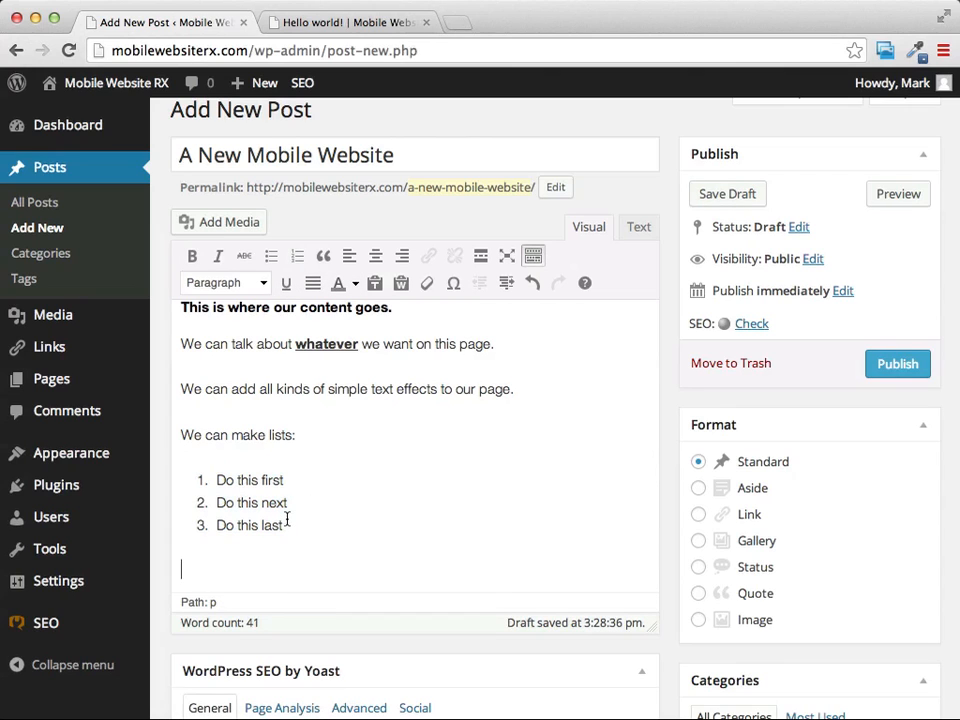
{"action": "scroll", "coordinate": [527, 381], "scroll_direction": "down", "scroll_amount": 4}
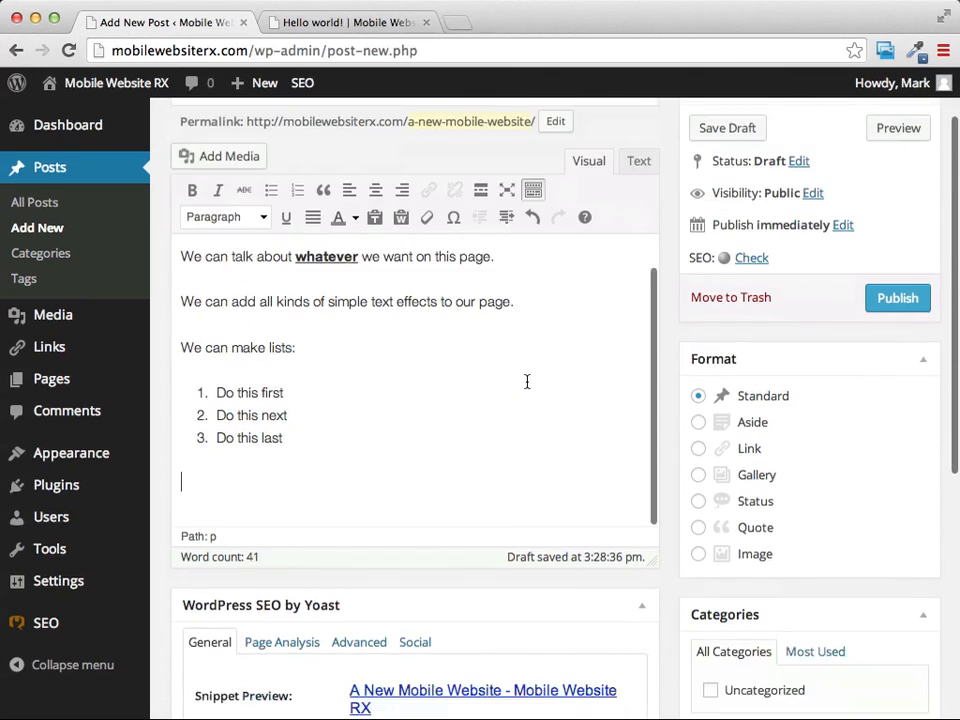
- Look over the post's content and SEO fields and publish "A New Mobile Website"
{"action": "scroll", "coordinate": [527, 381], "scroll_direction": "up", "scroll_amount": 4}
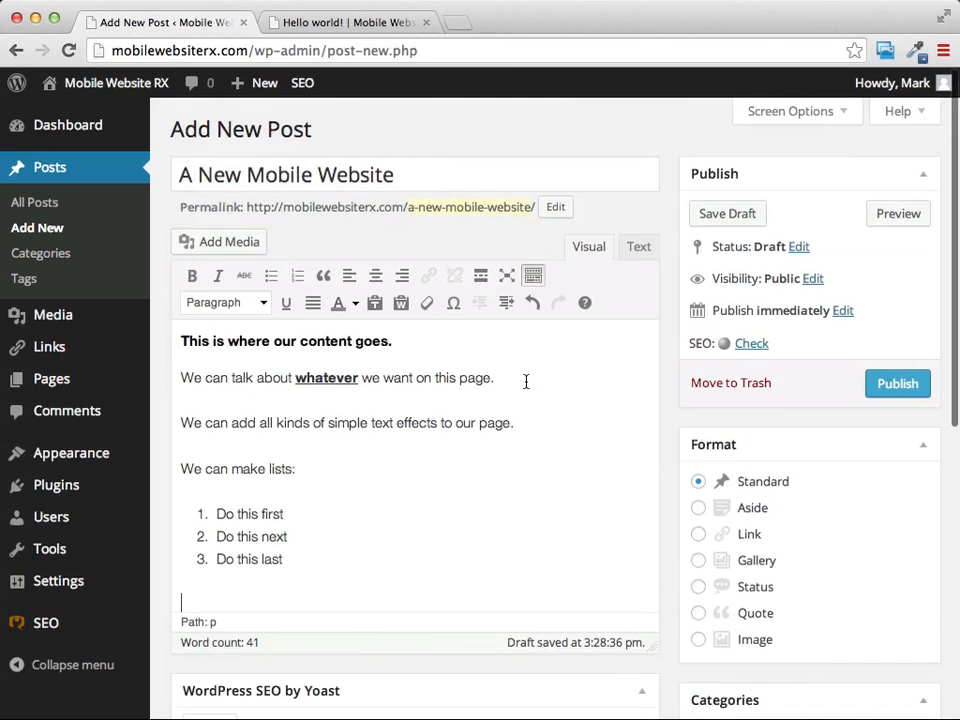
{"action": "scroll", "coordinate": [563, 439], "scroll_direction": "down", "scroll_amount": 5}
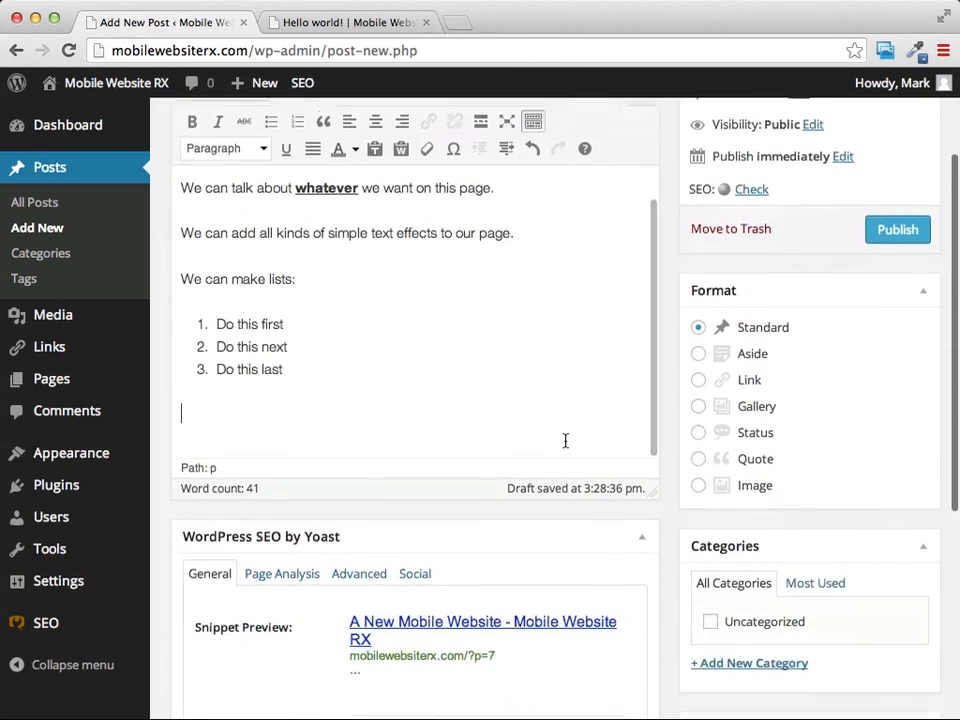
{"action": "scroll", "coordinate": [464, 475], "scroll_direction": "down", "scroll_amount": 3}
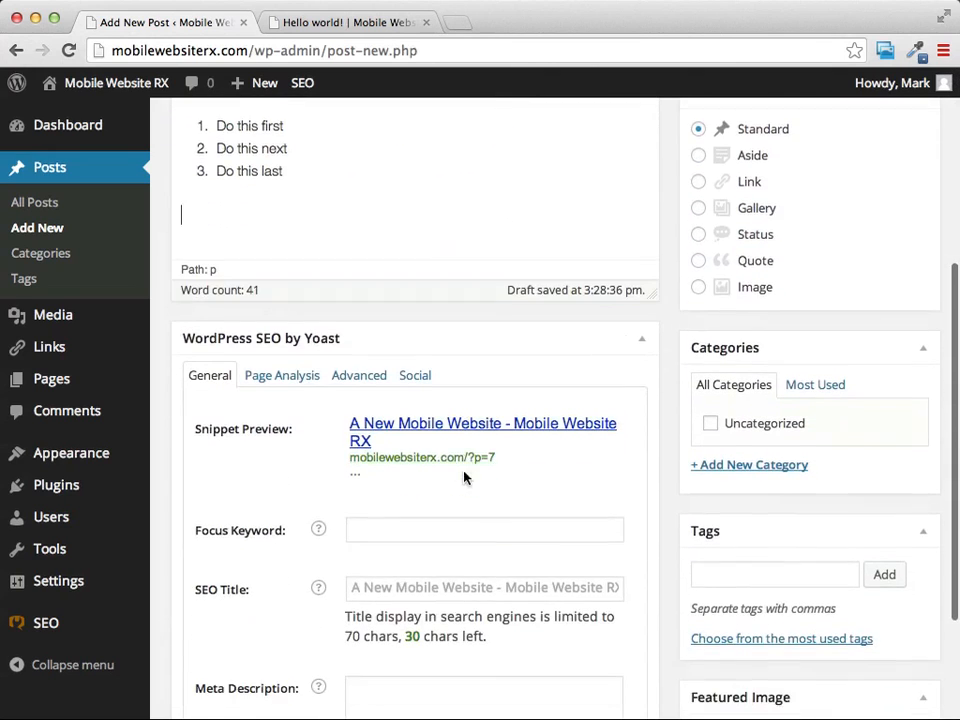
{"action": "scroll", "coordinate": [574, 351], "scroll_direction": "down", "scroll_amount": 2}
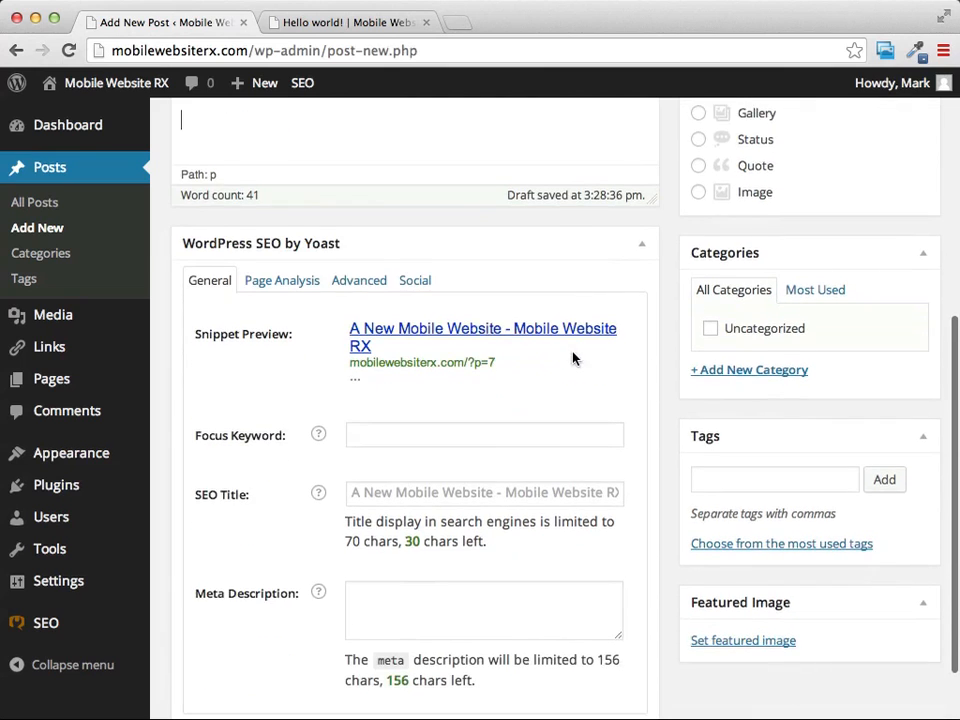
{"action": "scroll", "coordinate": [570, 356], "scroll_direction": "up", "scroll_amount": 10}
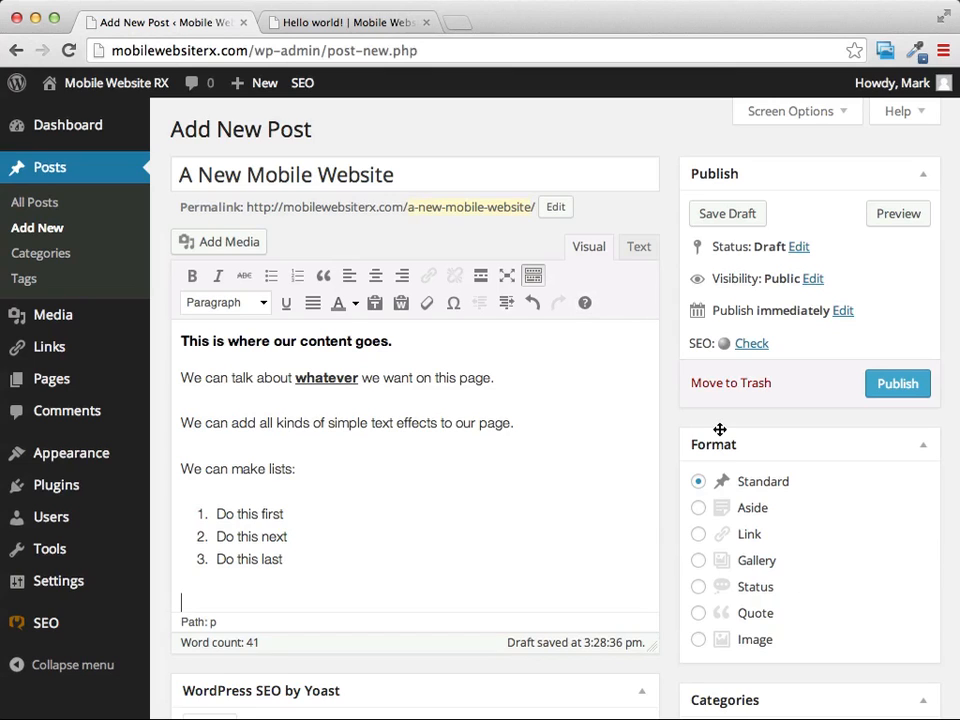
{"action": "scroll", "coordinate": [754, 514], "scroll_direction": "down", "scroll_amount": 1}
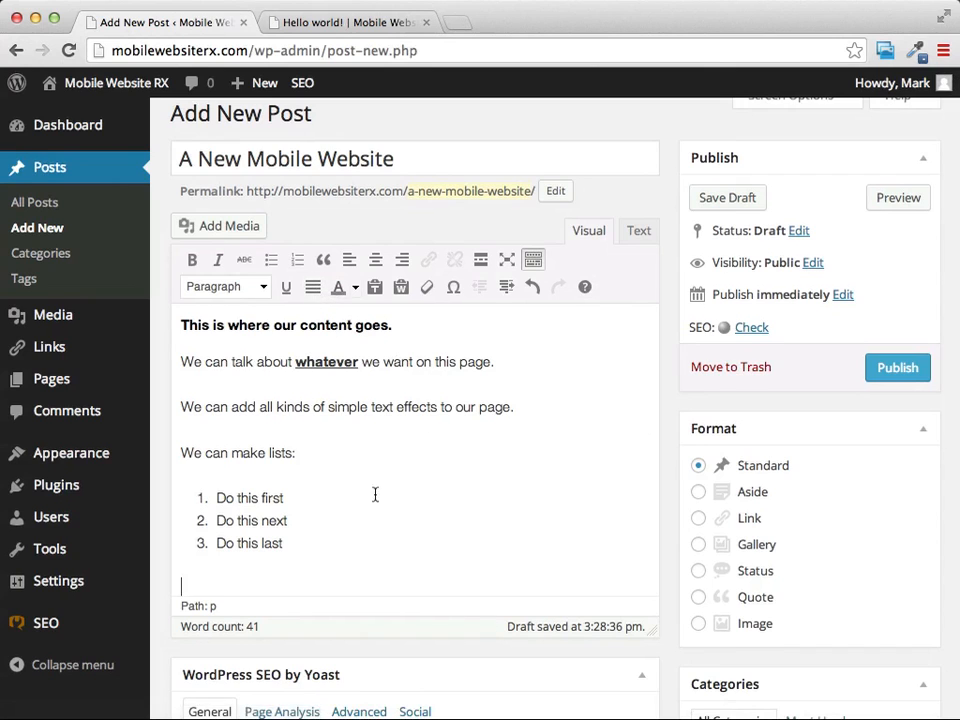
{"action": "scroll", "coordinate": [387, 495], "scroll_direction": "up", "scroll_amount": 1}
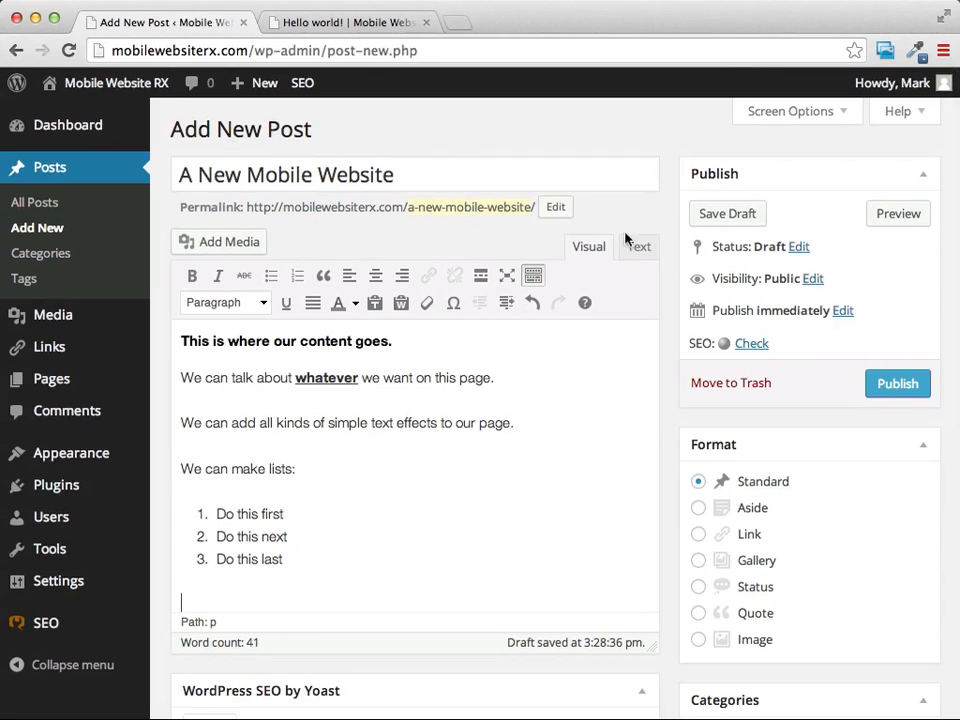
{"action": "left_click", "coordinate": [891, 386]}
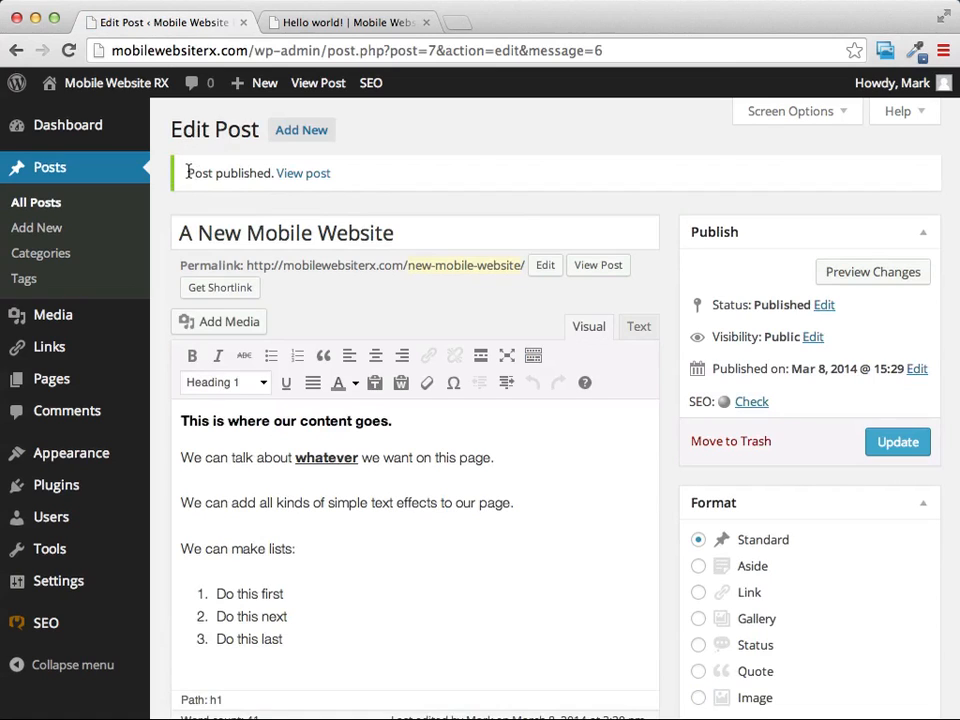
{"action": "left_click_drag", "start_coordinate": [187, 173], "coordinate": [336, 173]}
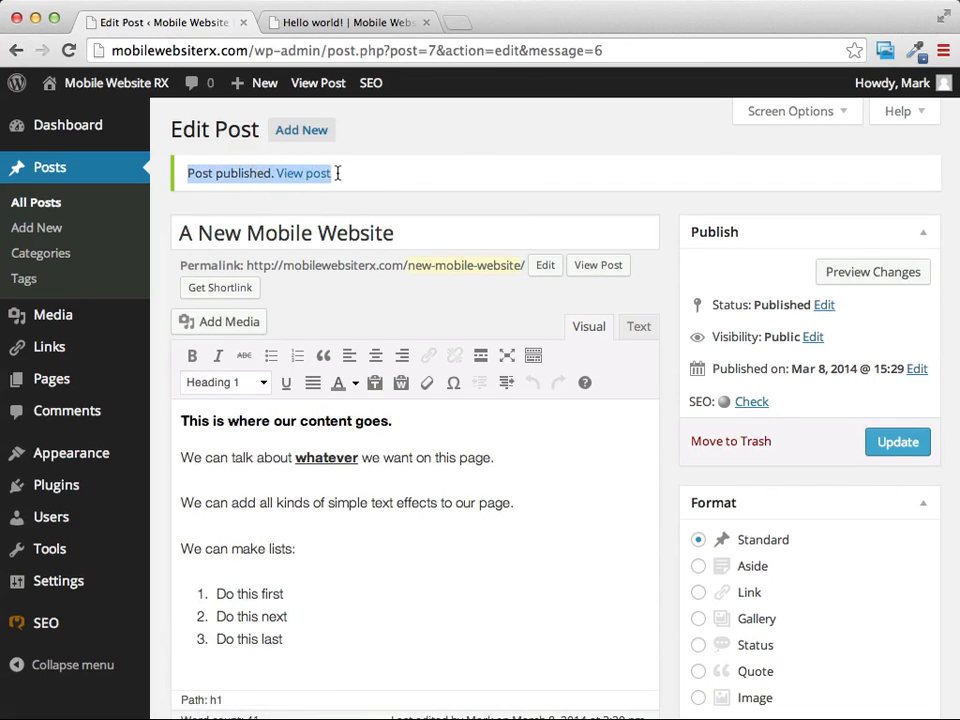
{"action": "left_click", "coordinate": [456, 138]}
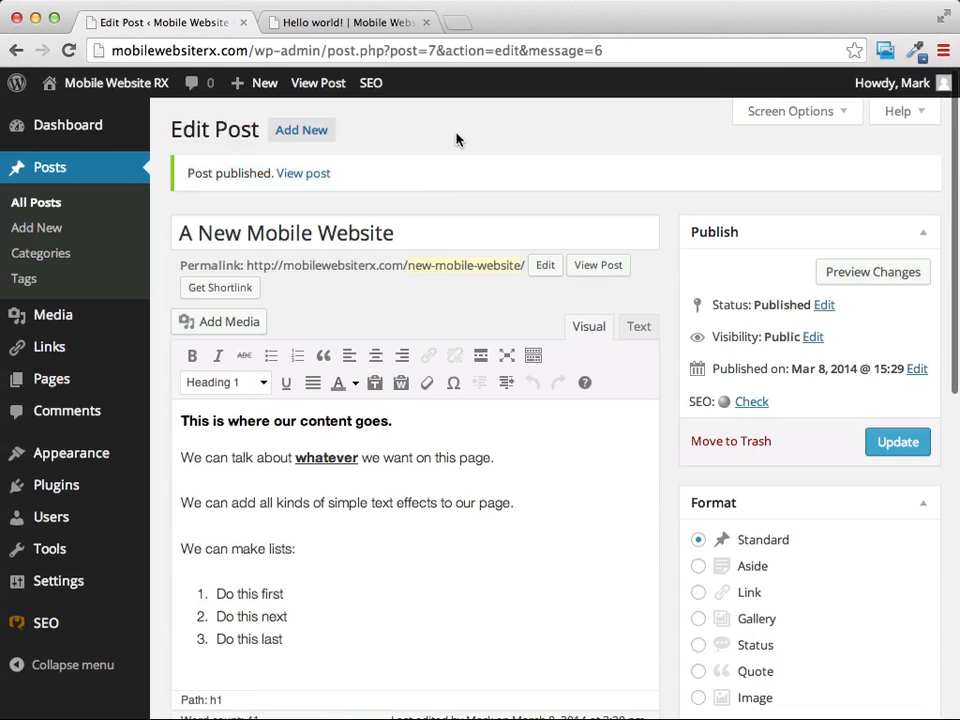
- Open the published post "A New Mobile Website" in a new browser tab and view its content
{"action": "right_click", "coordinate": [310, 176]}
{"action": "left_click", "coordinate": [330, 183]}
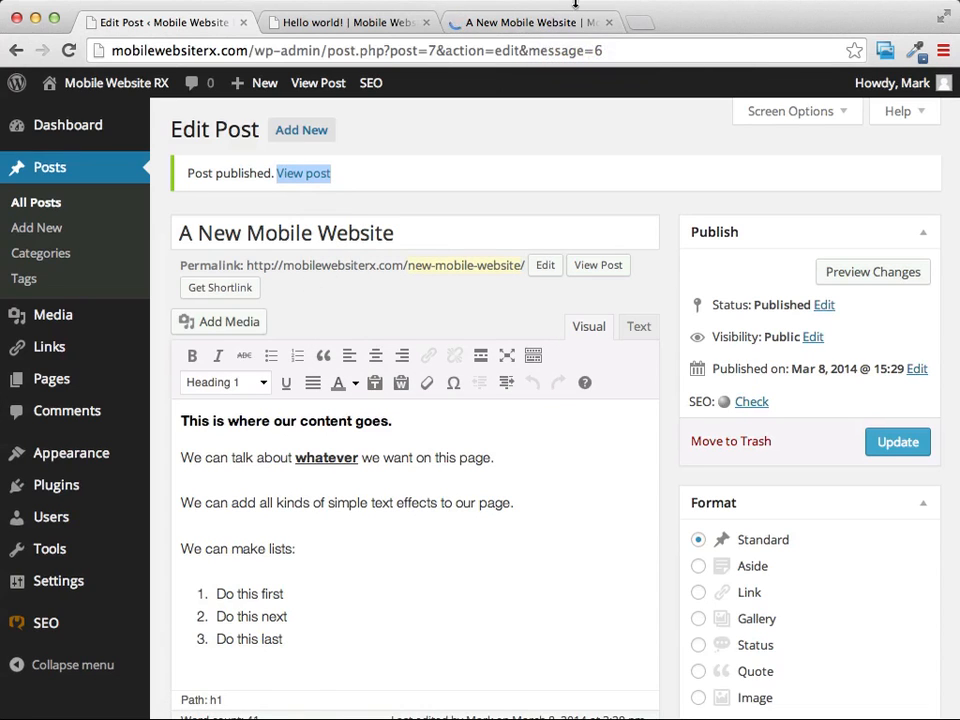
{"action": "left_click", "coordinate": [498, 24]}
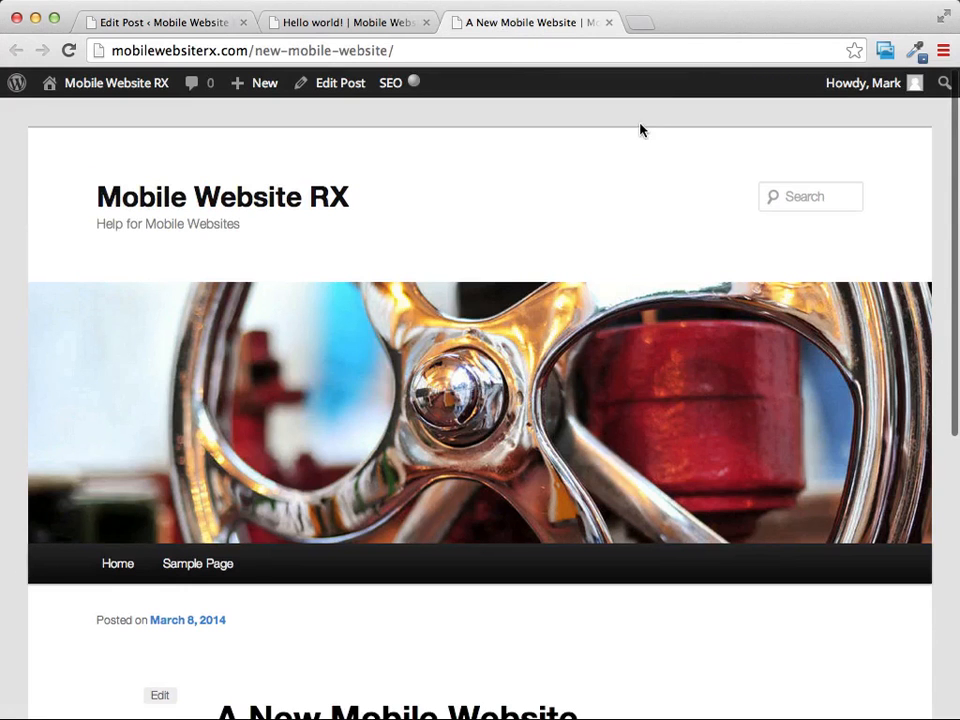
{"action": "scroll", "coordinate": [641, 130], "scroll_direction": "down", "scroll_amount": 10}
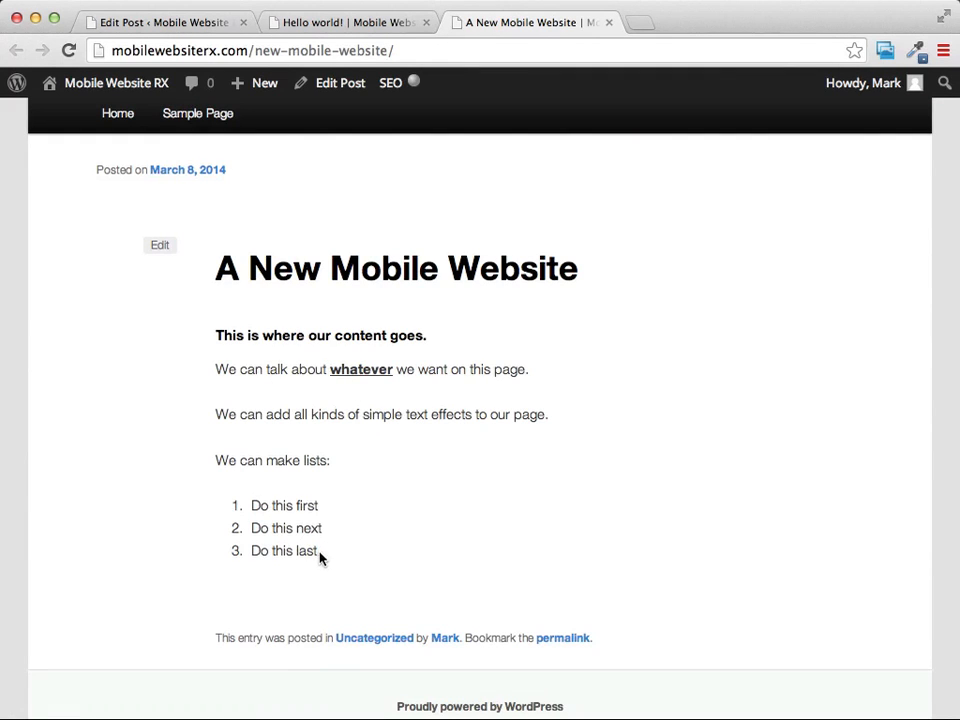
{"action": "scroll", "coordinate": [481, 508], "scroll_direction": "up", "scroll_amount": 5}
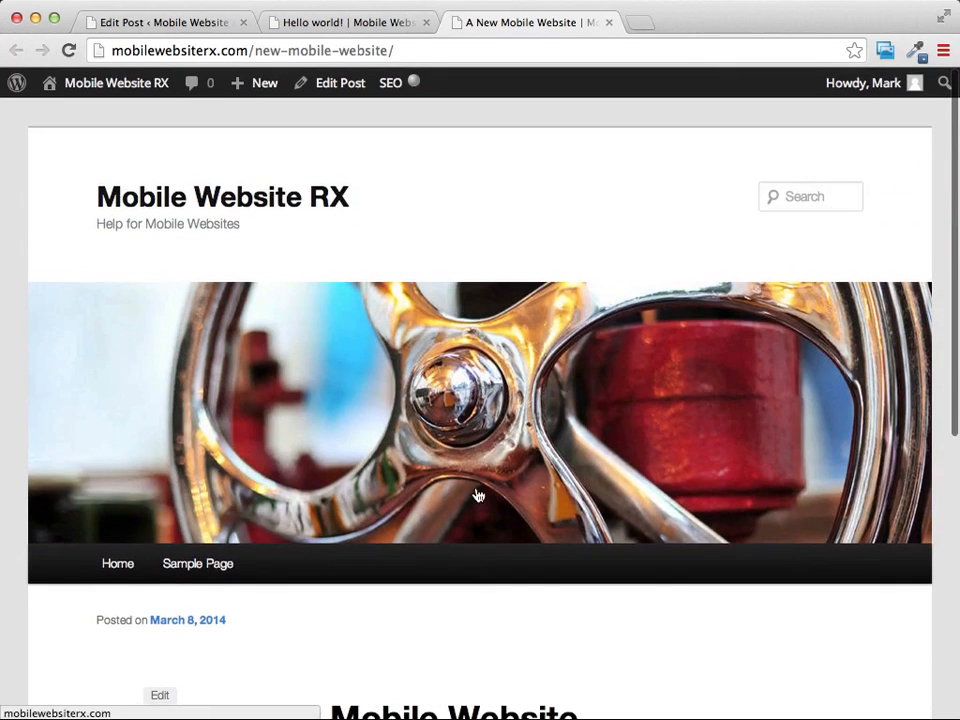
- Go to the site's home page and look at how the new post is listed there
{"action": "left_click", "coordinate": [223, 203]}
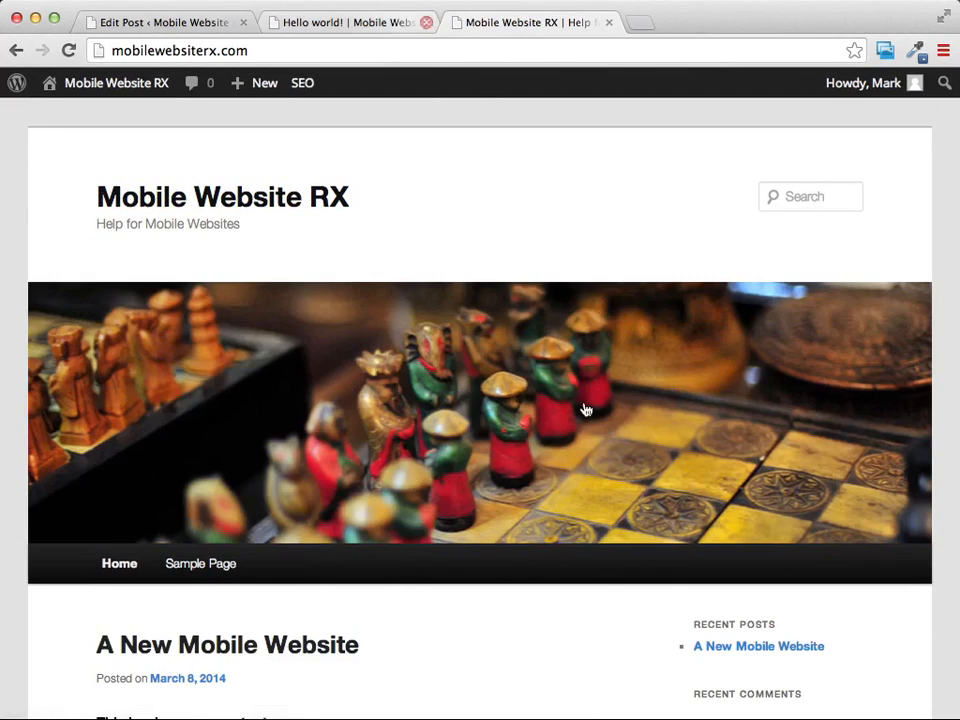
{"action": "scroll", "coordinate": [592, 534], "scroll_direction": "down", "scroll_amount": 2}
{"action": "scroll", "coordinate": [592, 534], "scroll_direction": "down", "scroll_amount": 3}
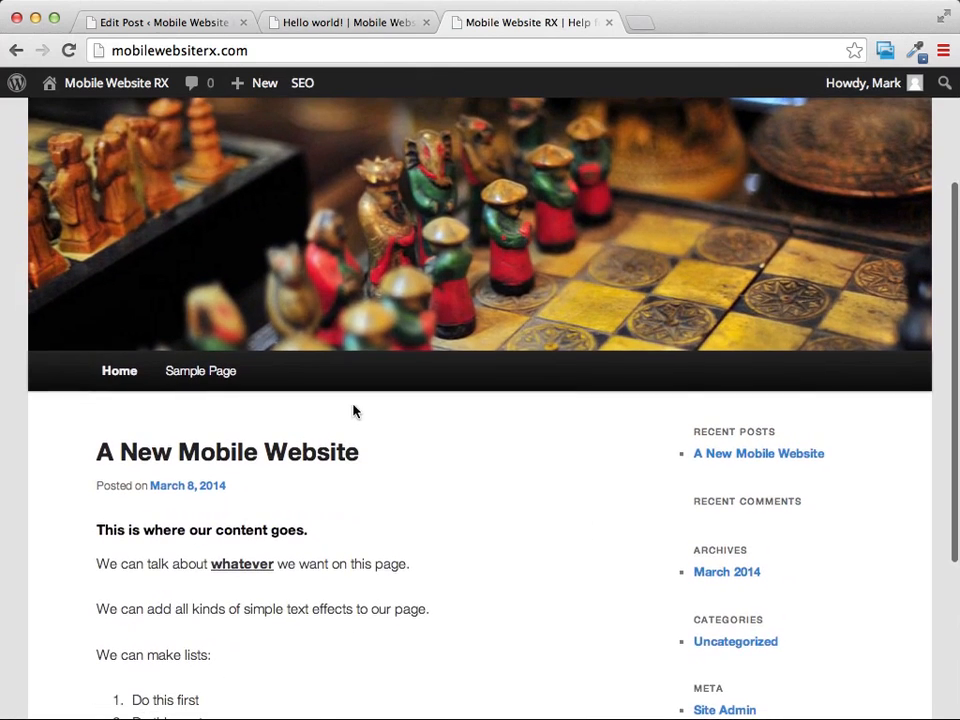
{"action": "mouse_move", "coordinate": [292, 86]}
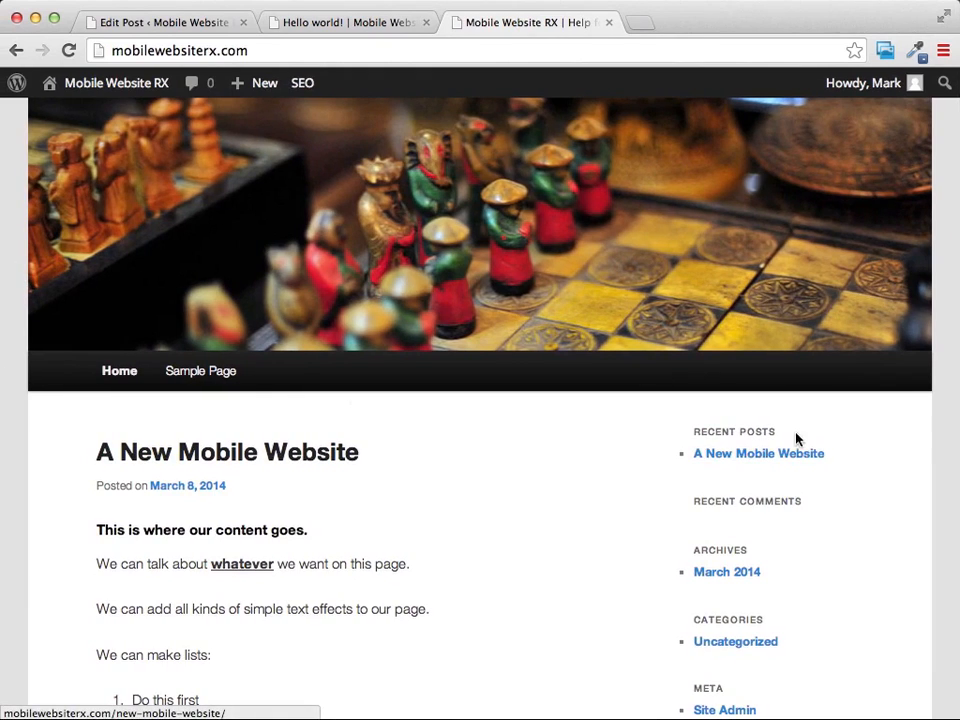
- Open "A New Mobile Website" from the home page's Recent Posts and look through the page
{"action": "left_click", "coordinate": [748, 460]}
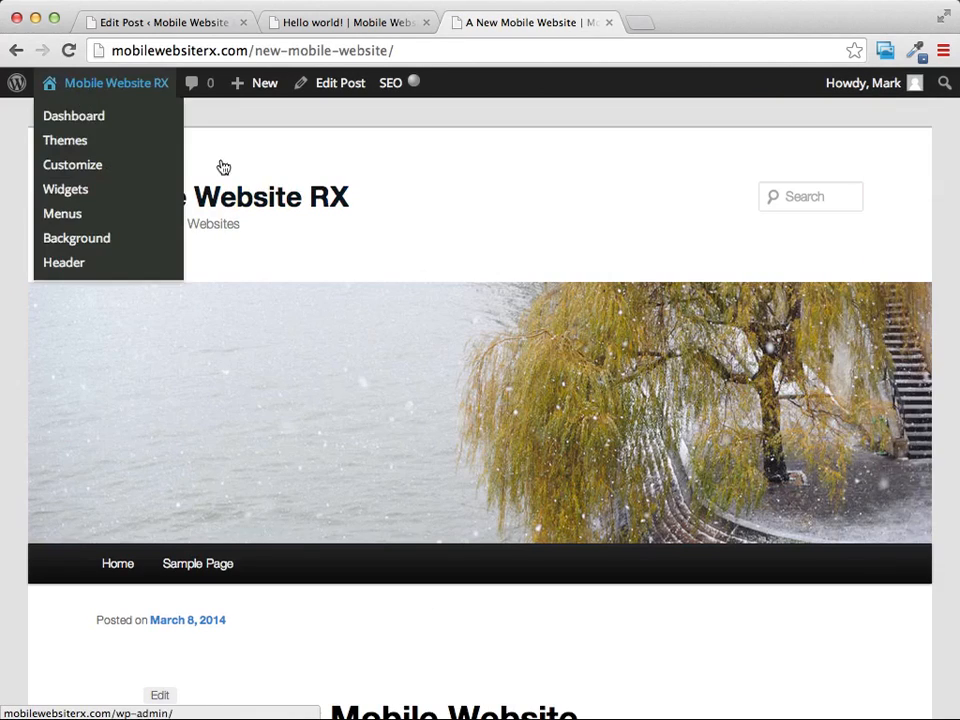
{"action": "scroll", "coordinate": [598, 210], "scroll_direction": "down", "scroll_amount": 4}
{"action": "scroll", "coordinate": [598, 210], "scroll_direction": "up", "scroll_amount": 1}
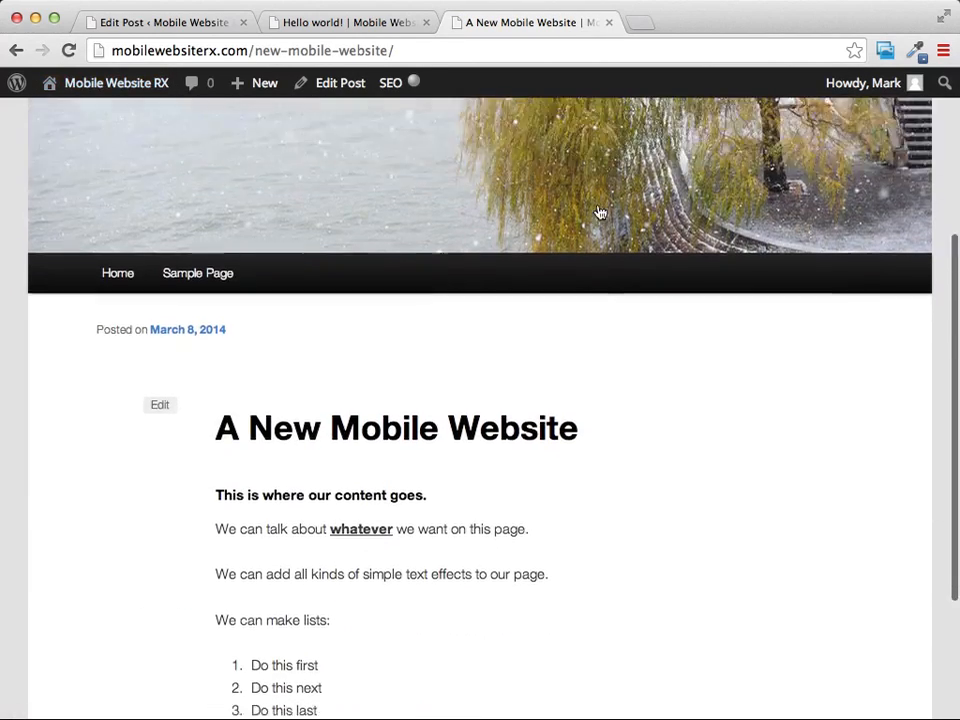
{"action": "scroll", "coordinate": [598, 212], "scroll_direction": "up", "scroll_amount": 3}
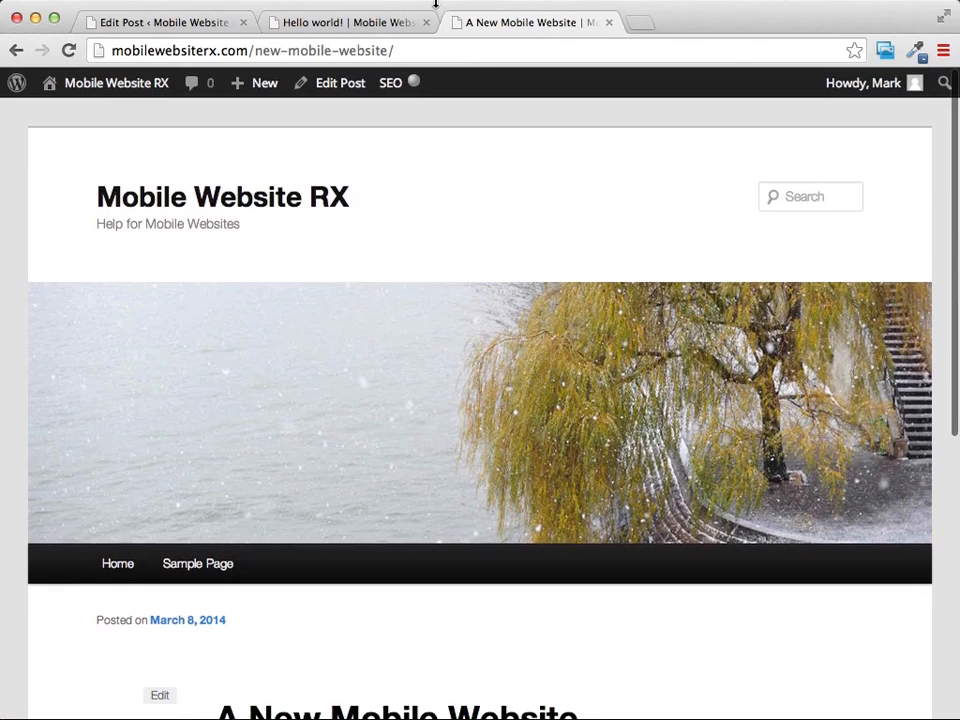
- Return to the post editor and start a new post titled "Our 2nd Post"
{"action": "left_click", "coordinate": [347, 22]}
{"action": "left_click", "coordinate": [187, 28]}
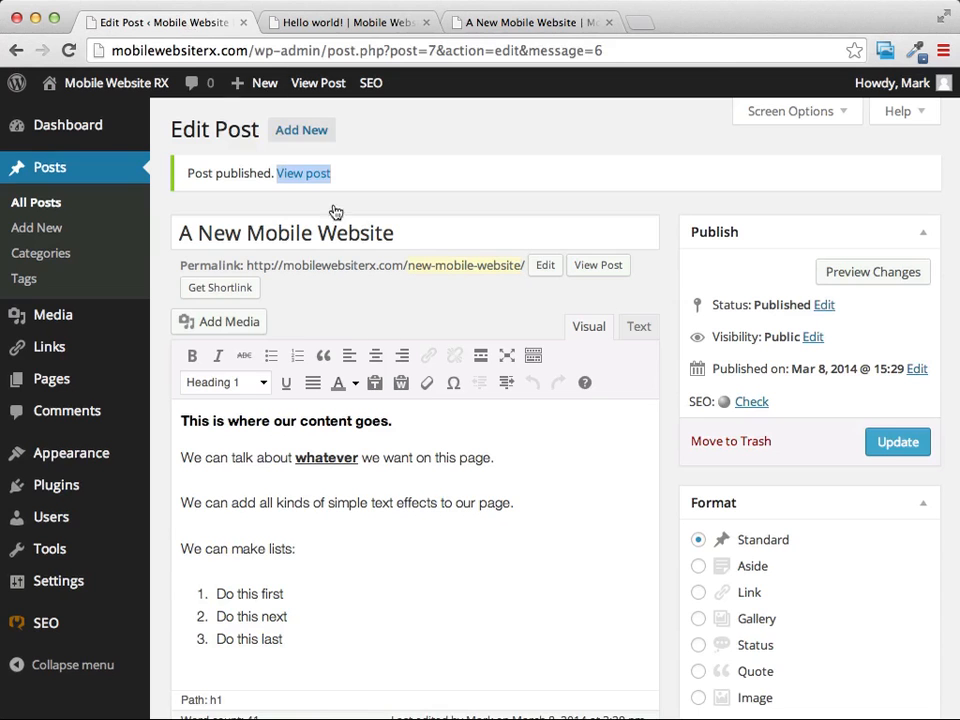
{"action": "left_click", "coordinate": [308, 133]}
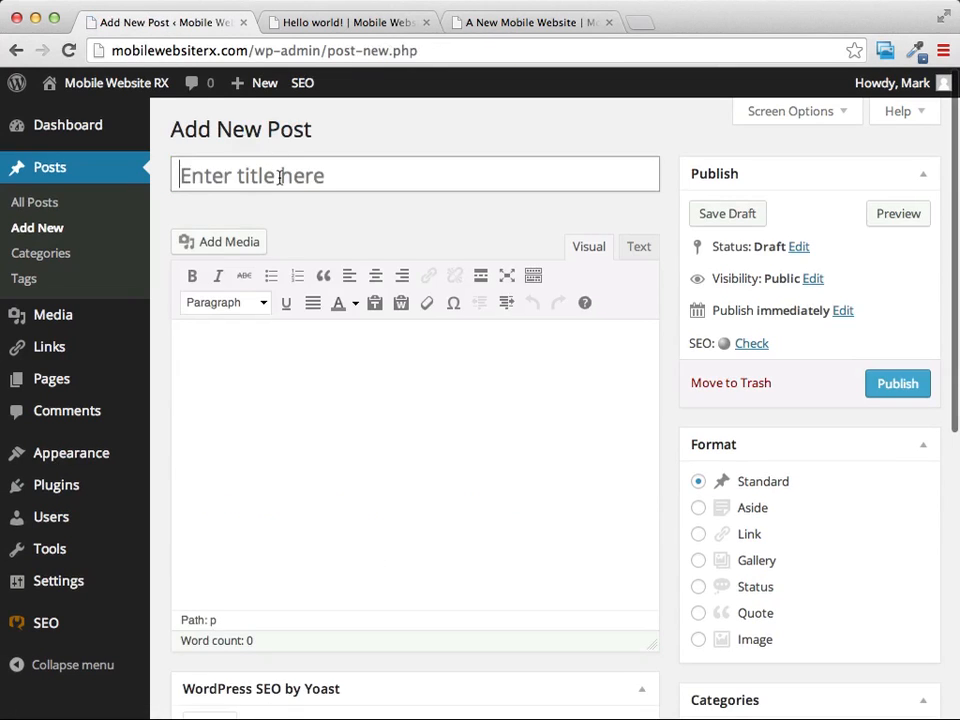
{"action": "left_click", "coordinate": [280, 177]}
{"action": "type", "text": "Ou"}
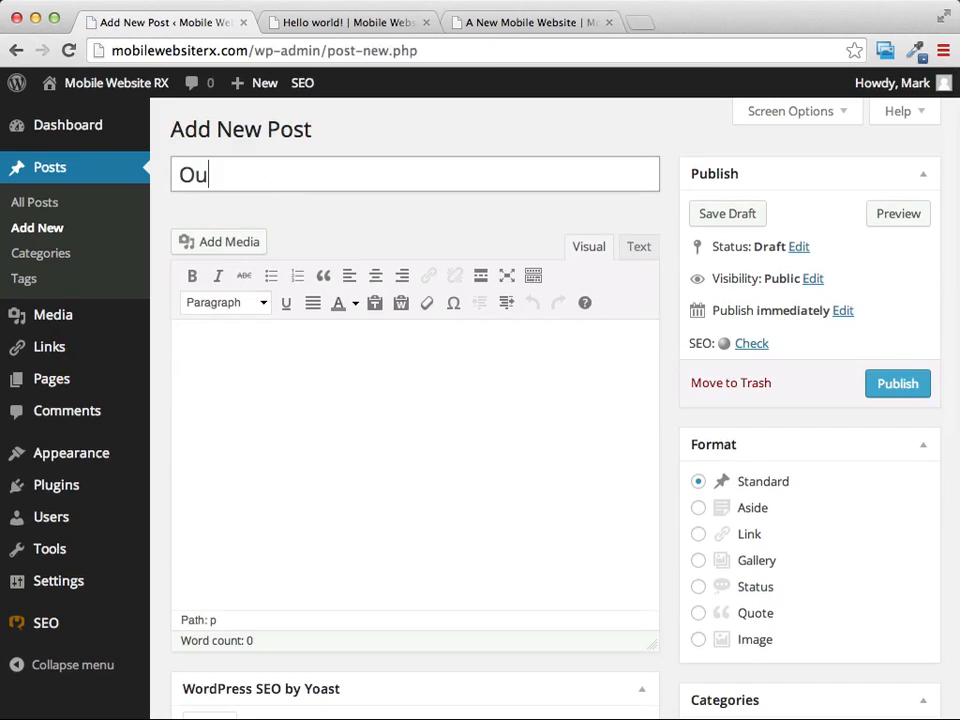
{"action": "type", "text": "r 2nd Post"}
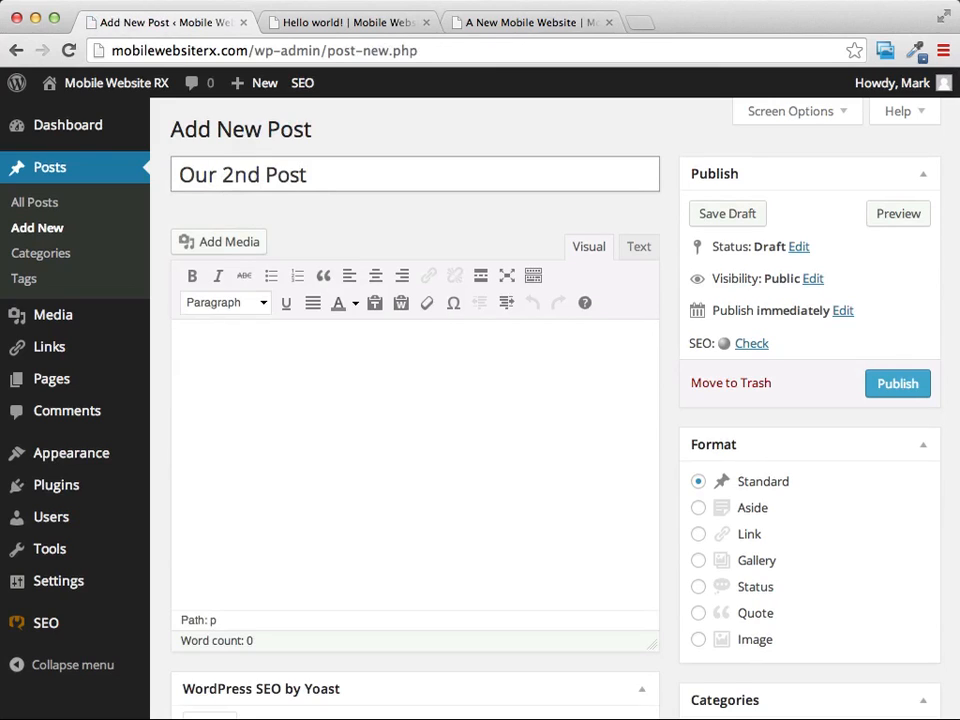
- Enter "Will have more content" as the body of the second post and publish it
{"action": "left_click", "coordinate": [311, 381]}
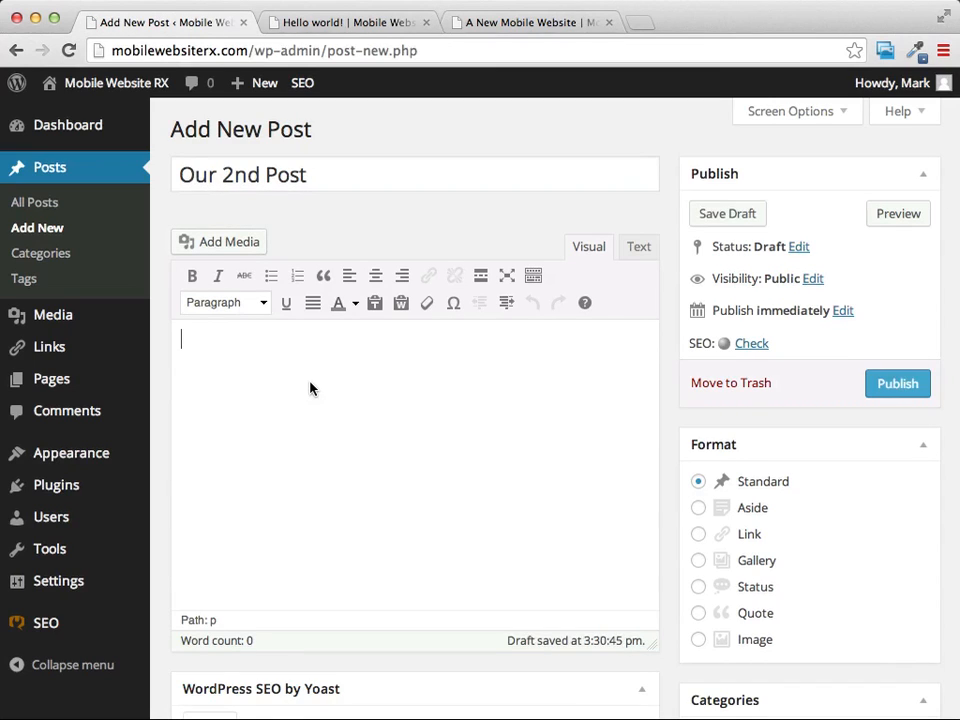
{"action": "type", "text": "Will have "}
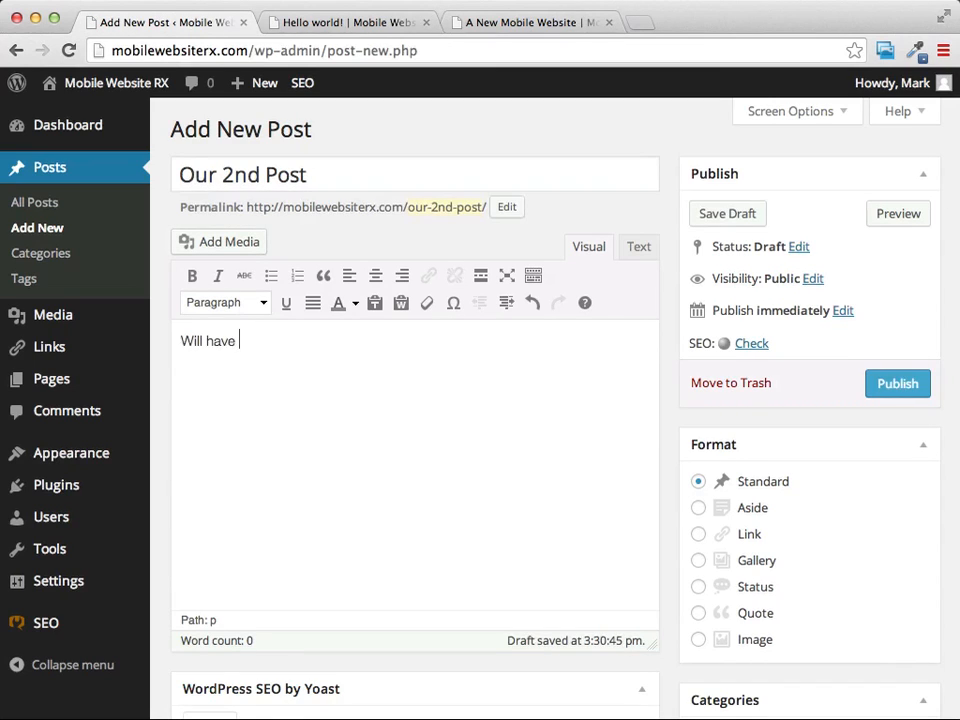
{"action": "type", "text": "more content"}
{"action": "left_click", "coordinate": [901, 393]}
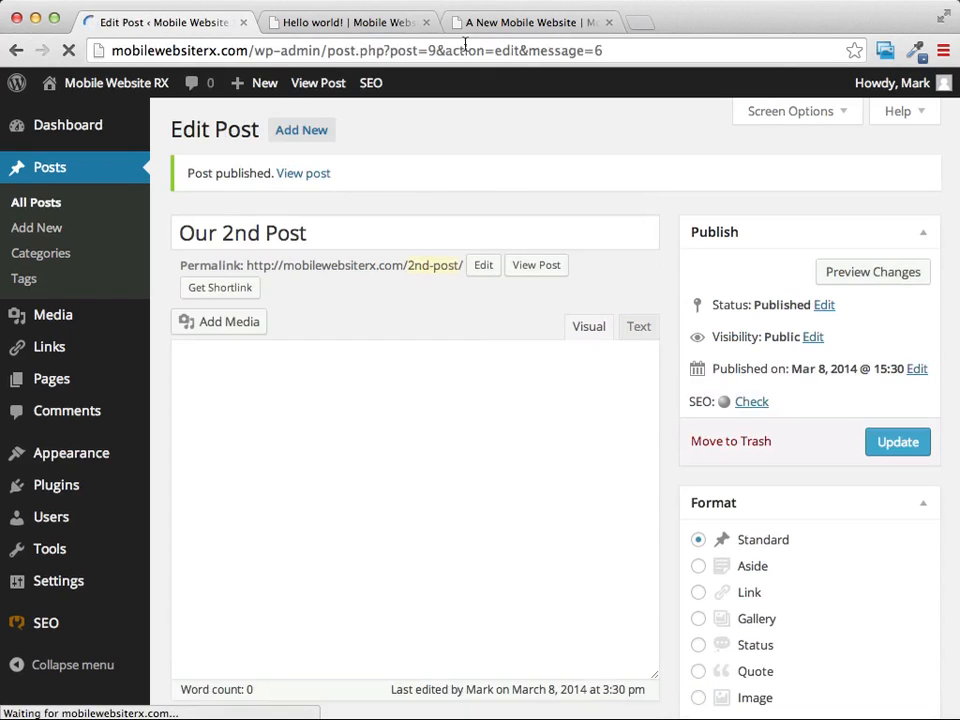
- Reload the site's home page from its title and view the listing of both posts
{"action": "left_click", "coordinate": [537, 22]}
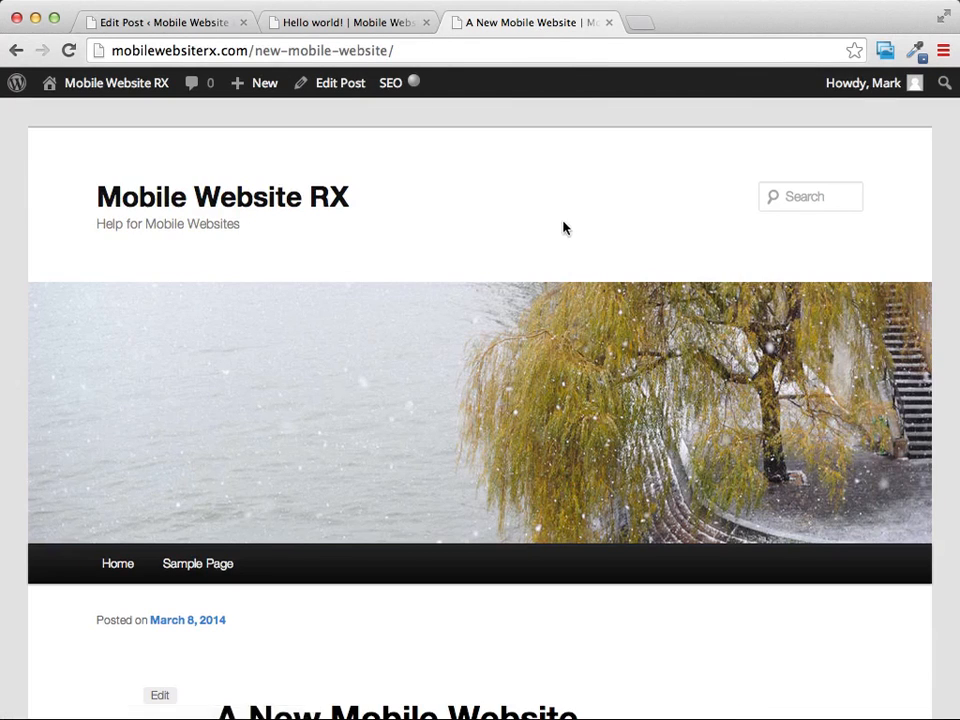
{"action": "left_click", "coordinate": [270, 197]}
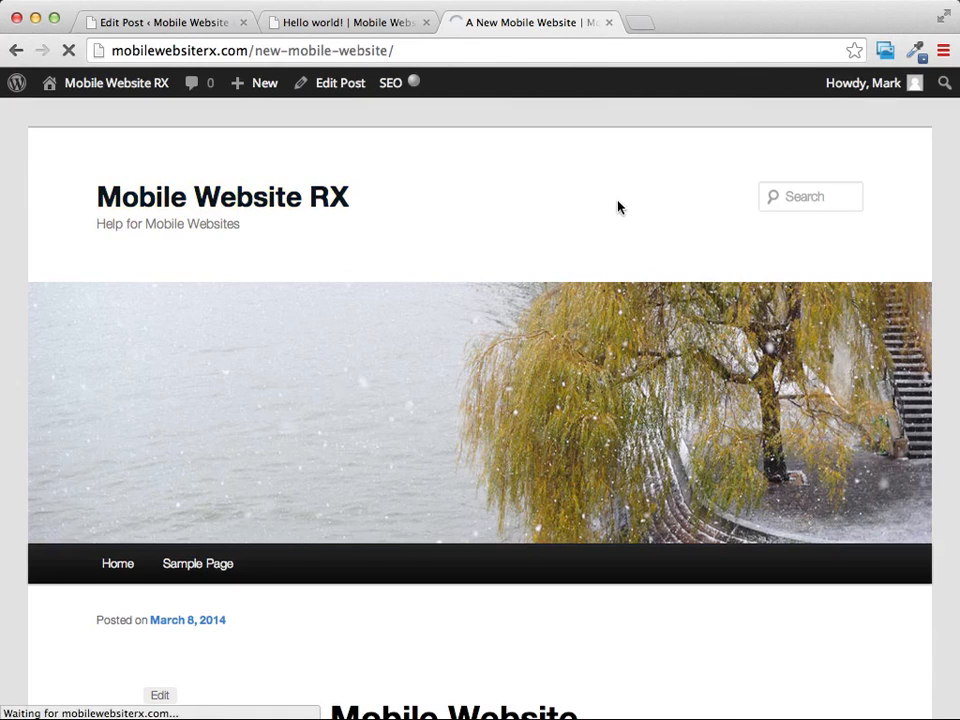
{"action": "scroll", "coordinate": [602, 212], "scroll_direction": "down", "scroll_amount": 5}
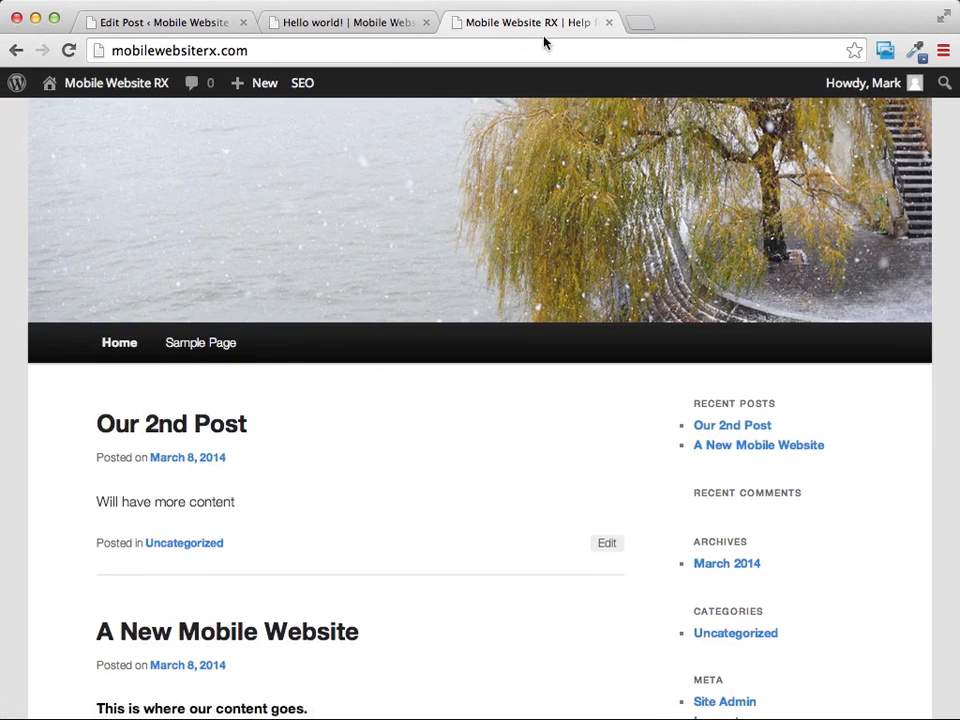
- Return to the WordPress admin, open the list of all pages and move "Sample Page" to the trash
{"action": "left_click", "coordinate": [372, 23]}
{"action": "left_click", "coordinate": [160, 25]}
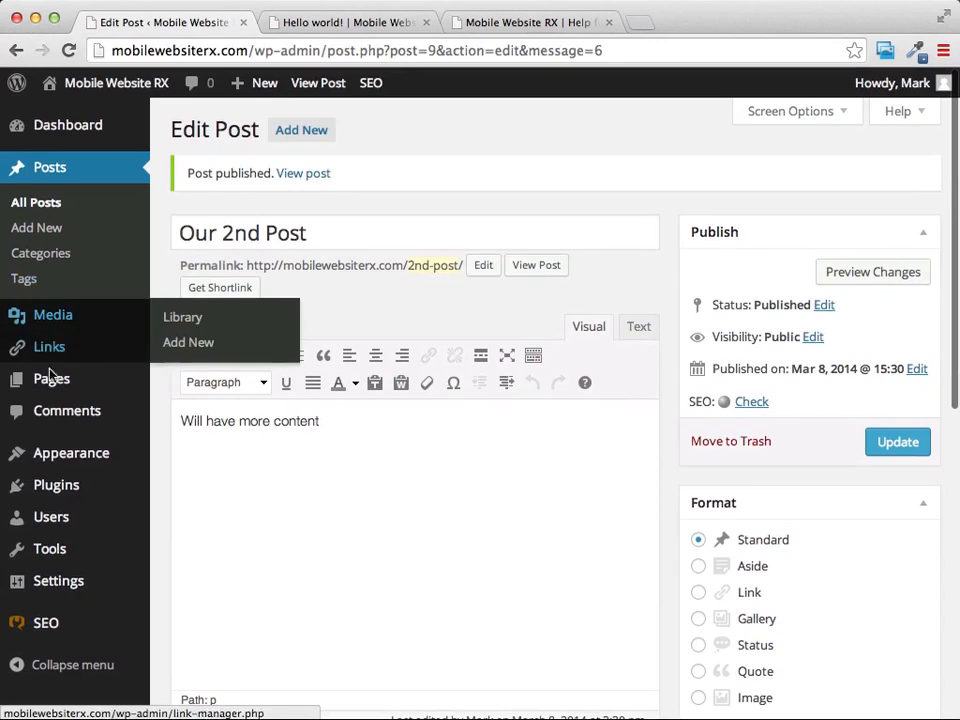
{"action": "mouse_move", "coordinate": [55, 388]}
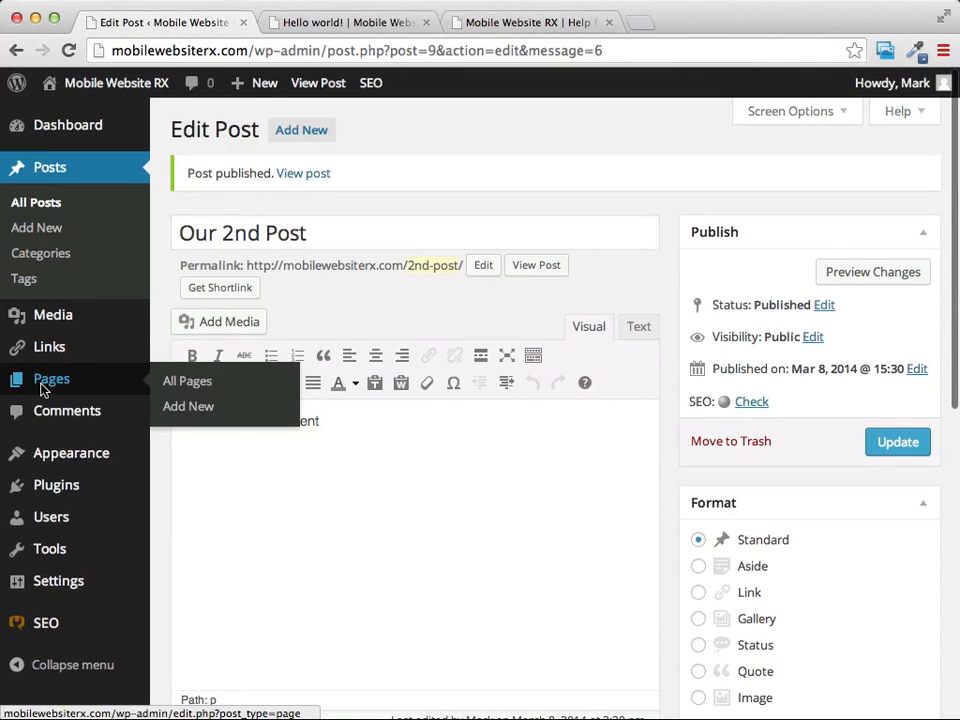
{"action": "left_click", "coordinate": [58, 388]}
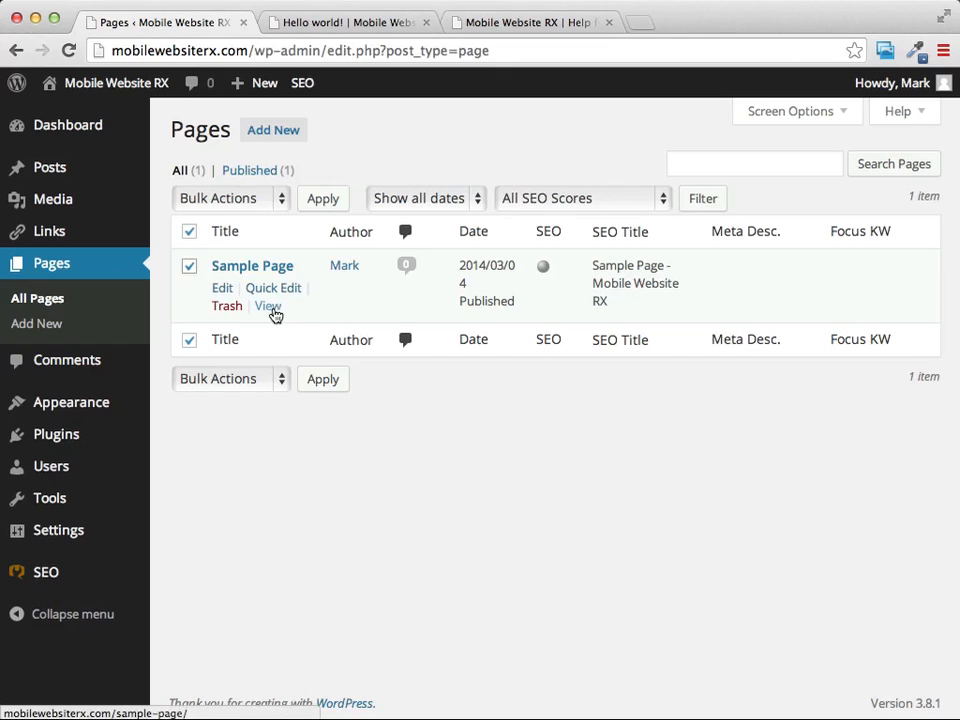
{"action": "left_click", "coordinate": [226, 307]}
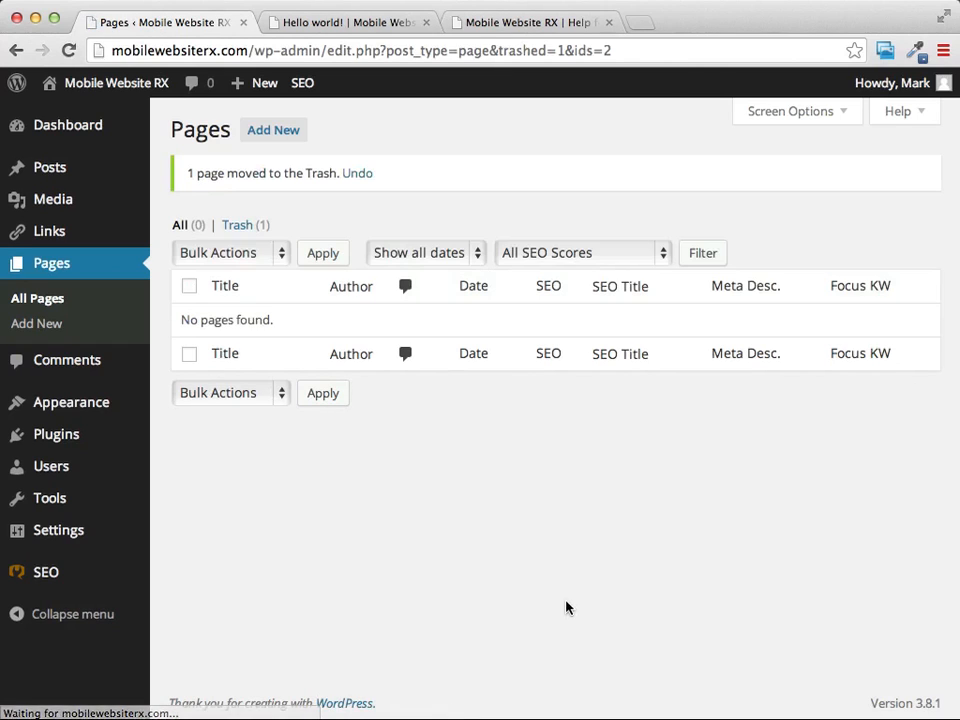
- Switch to the "Hello world!" page of the live site, open the home page from the site title and check its navigation bar and posts
{"action": "left_click", "coordinate": [360, 27]}
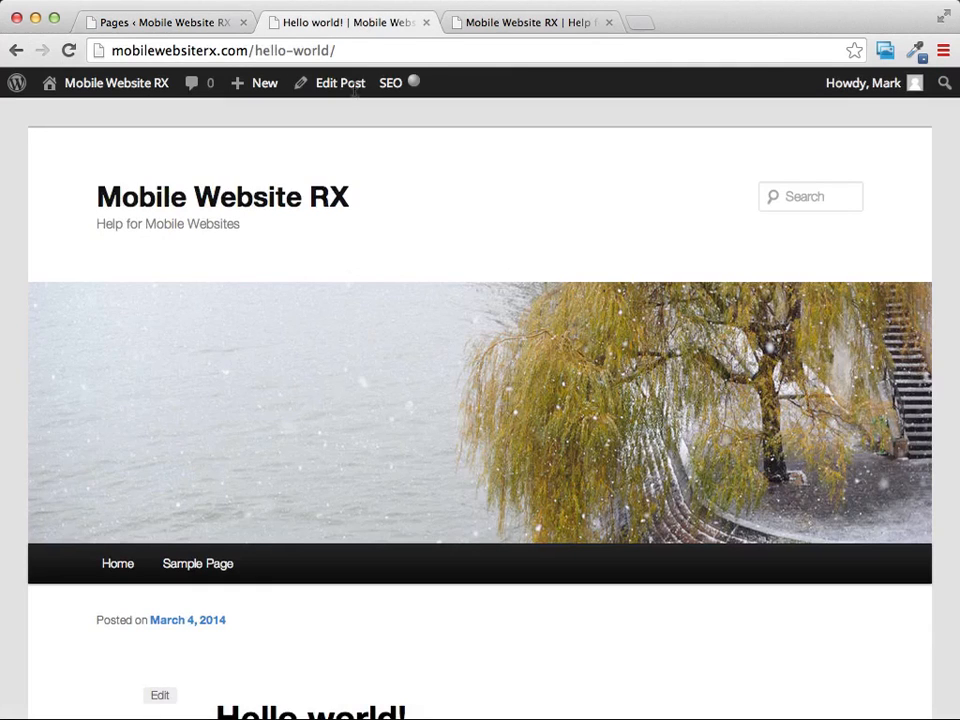
{"action": "left_click", "coordinate": [162, 207]}
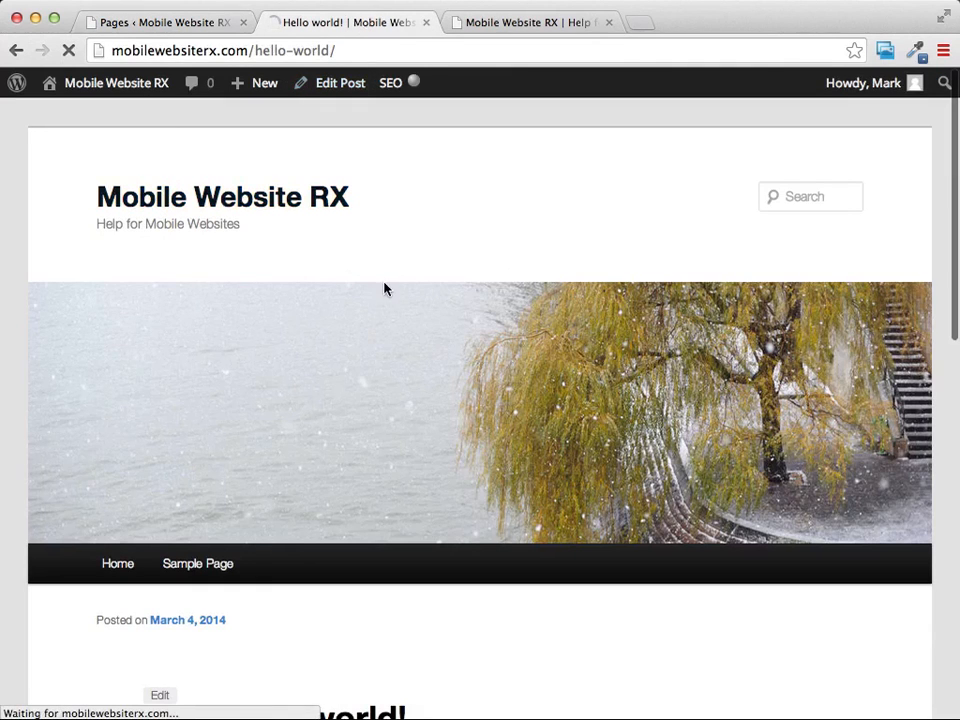
{"action": "scroll", "coordinate": [388, 279], "scroll_direction": "down", "scroll_amount": 3}
{"action": "scroll", "coordinate": [272, 319], "scroll_direction": "down", "scroll_amount": 5}
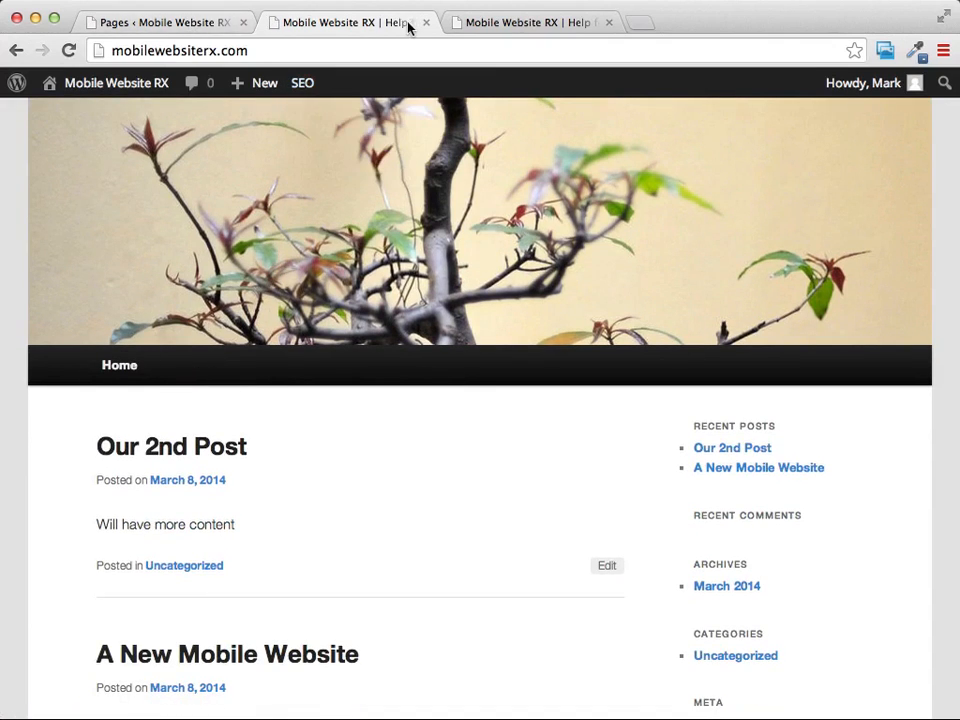
- Return to the WordPress admin and add a page titled "About Me" with a short introduction about helping small business owners with mobile websites
{"action": "left_click", "coordinate": [200, 24]}
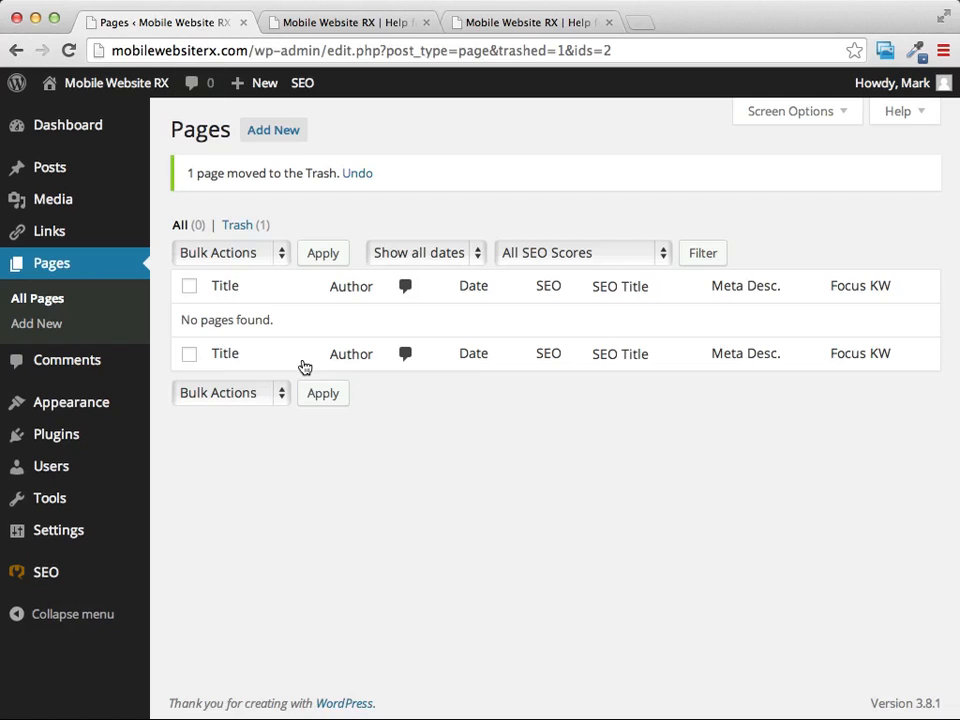
{"action": "left_click", "coordinate": [265, 141]}
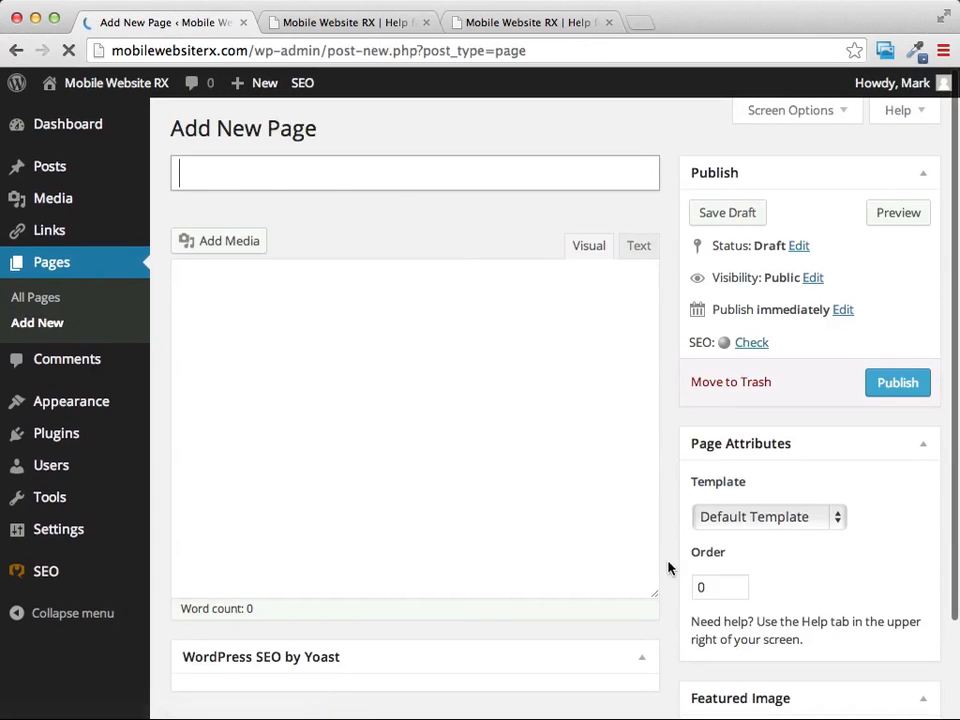
{"action": "left_click", "coordinate": [309, 180]}
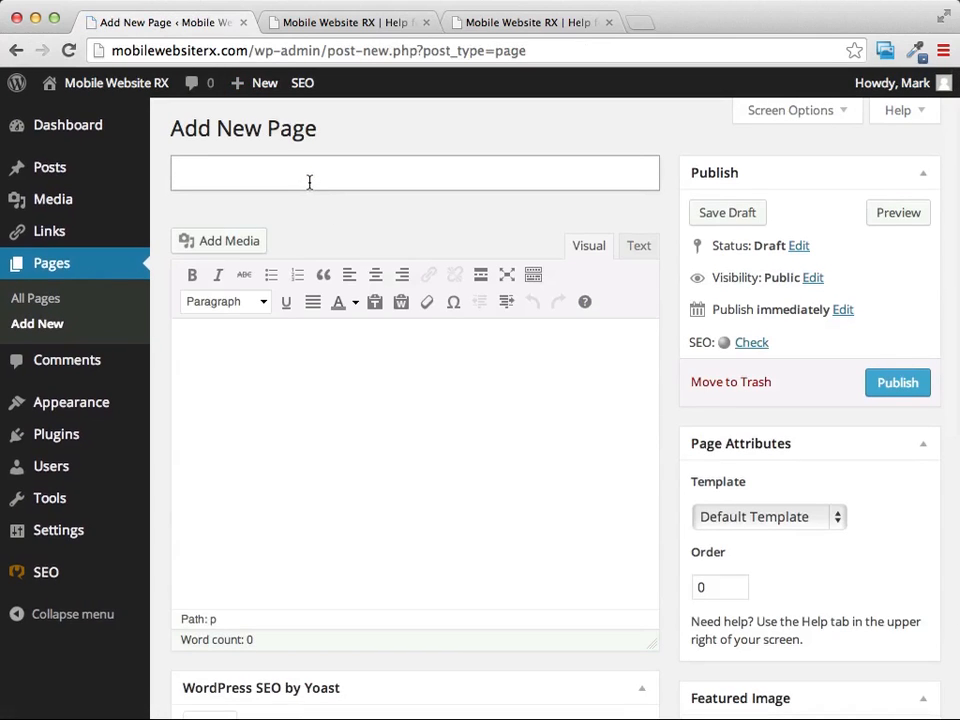
{"action": "type", "text": "About Me"}
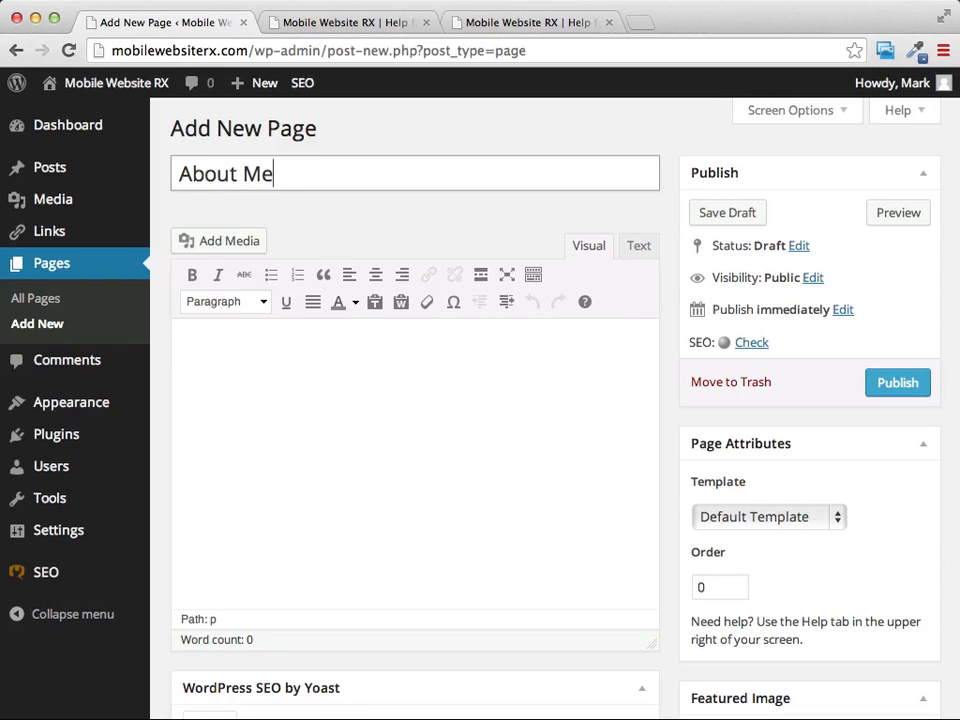
{"action": "left_click", "coordinate": [287, 372]}
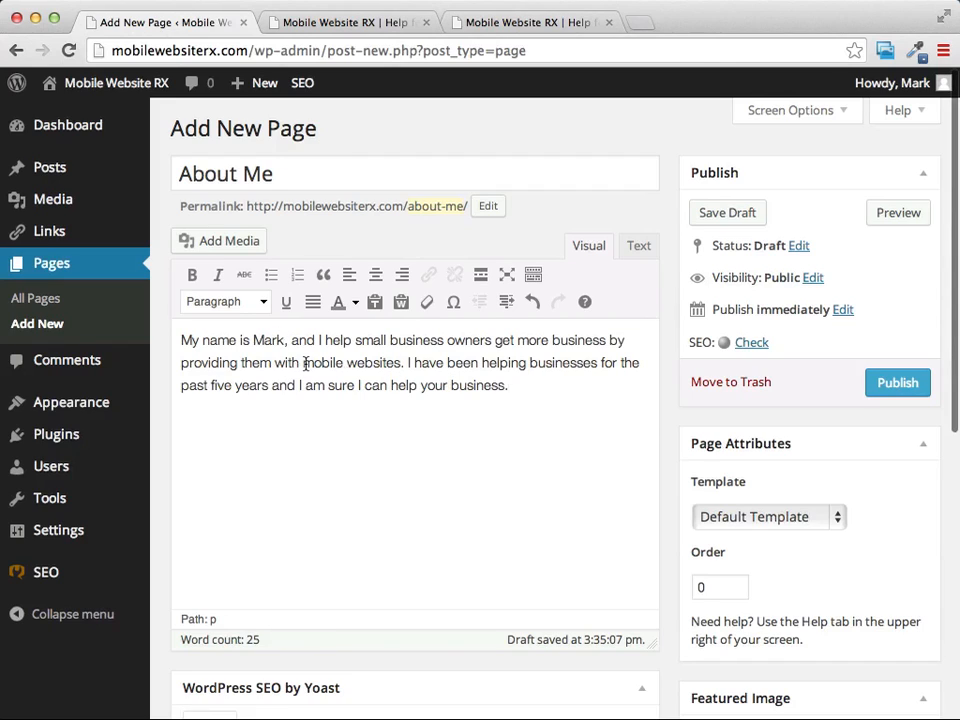
- Make "mobile websites" in the page text italic and bold, and publish the "About Me" page
{"action": "left_click_drag", "start_coordinate": [303, 363], "coordinate": [401, 363]}
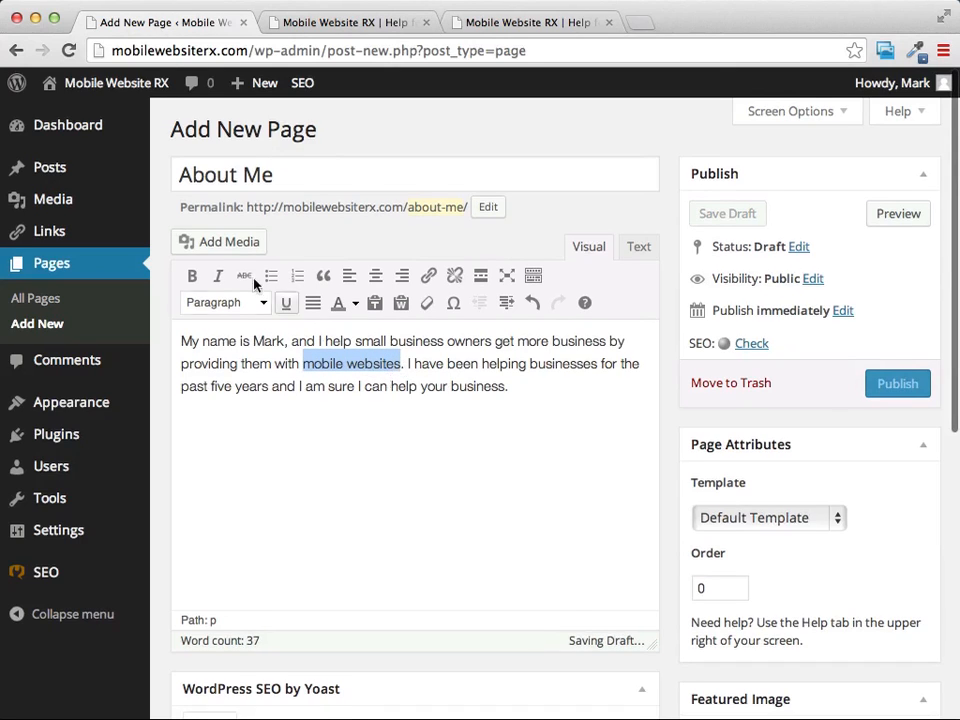
{"action": "left_click", "coordinate": [219, 276]}
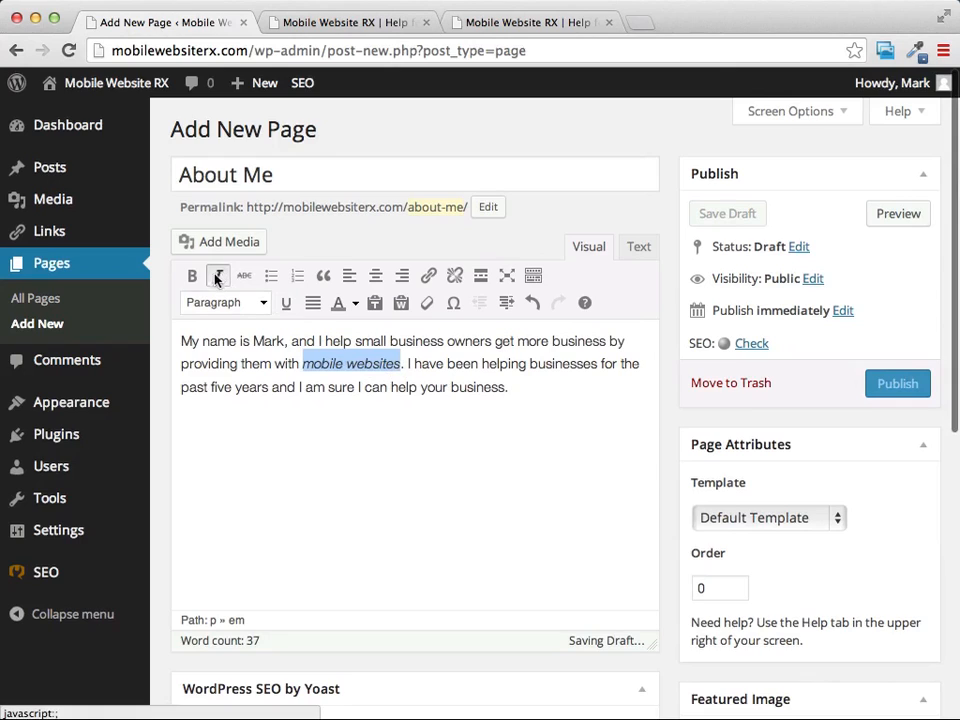
{"action": "left_click", "coordinate": [193, 276]}
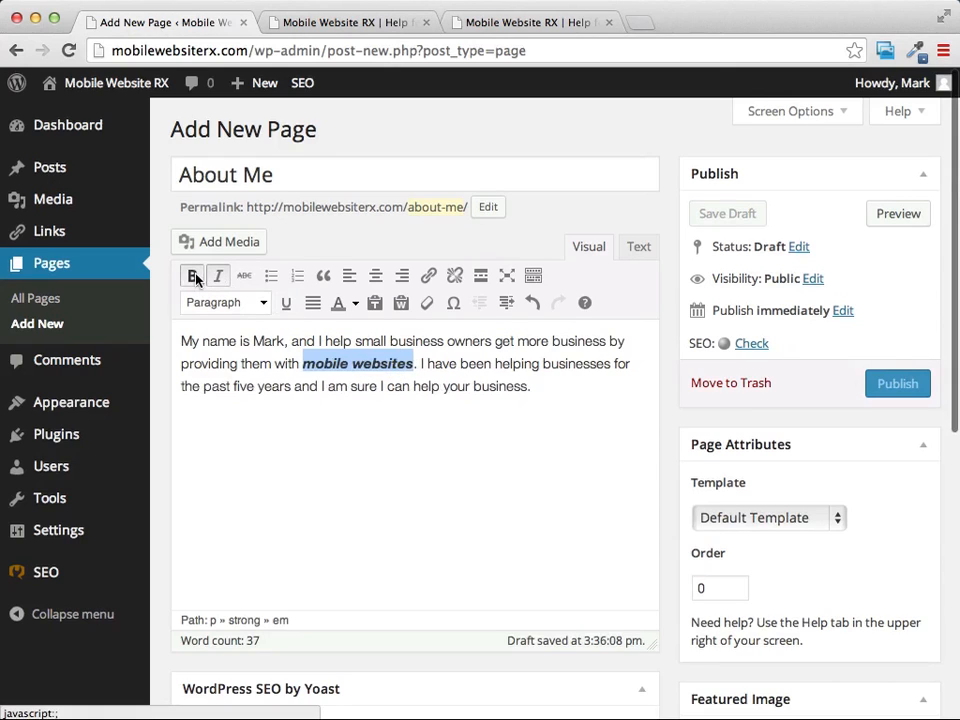
{"action": "left_click", "coordinate": [546, 397]}
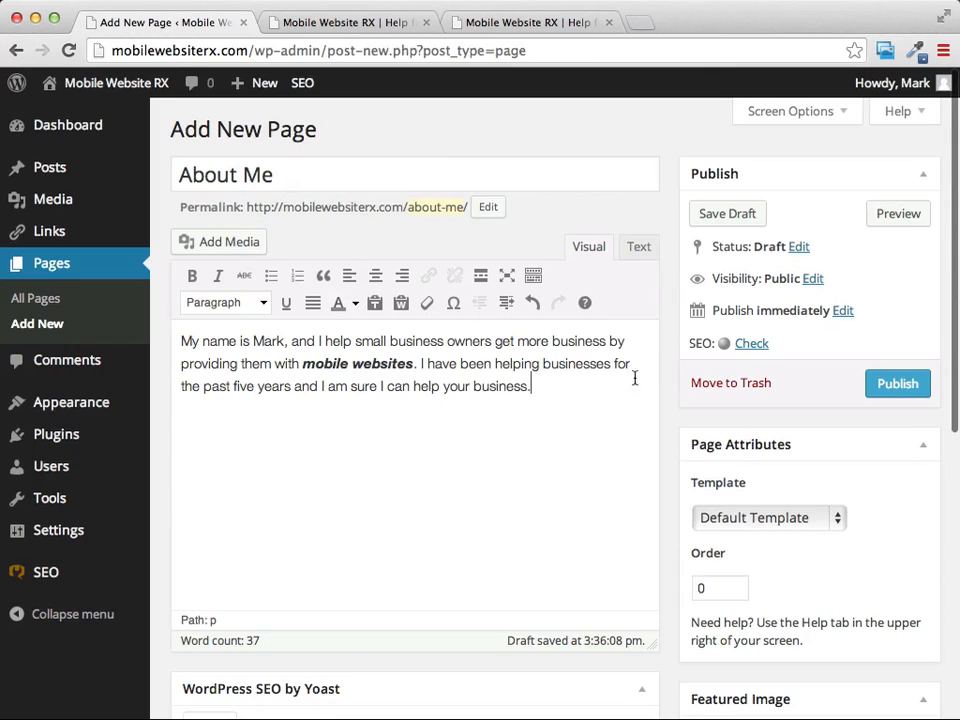
{"action": "left_click", "coordinate": [888, 386]}
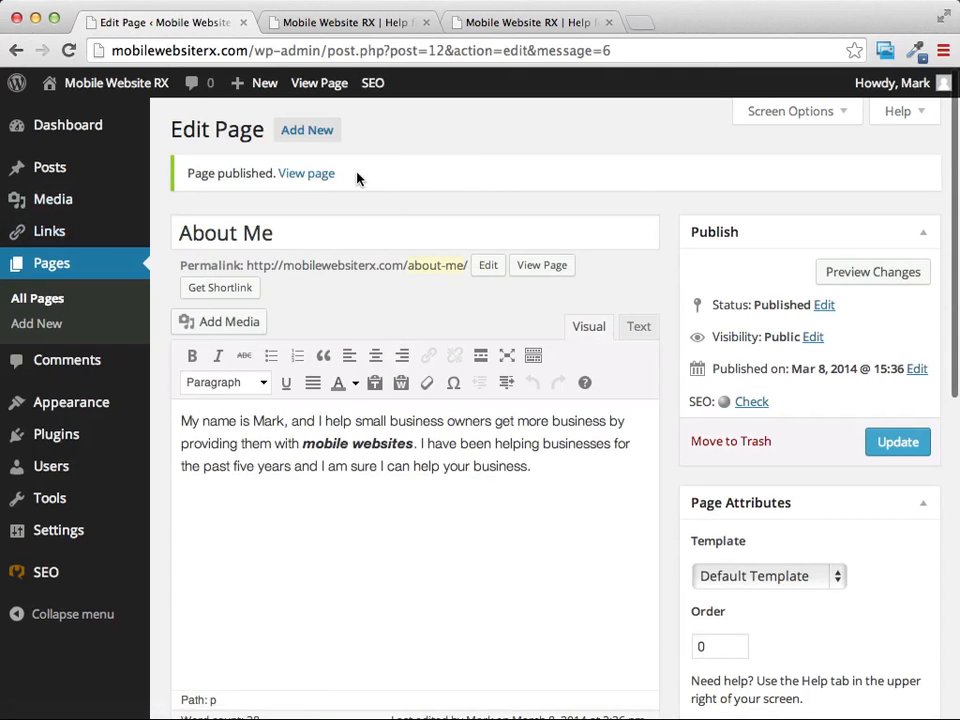
- Reload the live site's home page from its title and view the "About Me" page through the navigation bar
{"action": "left_click", "coordinate": [546, 24]}
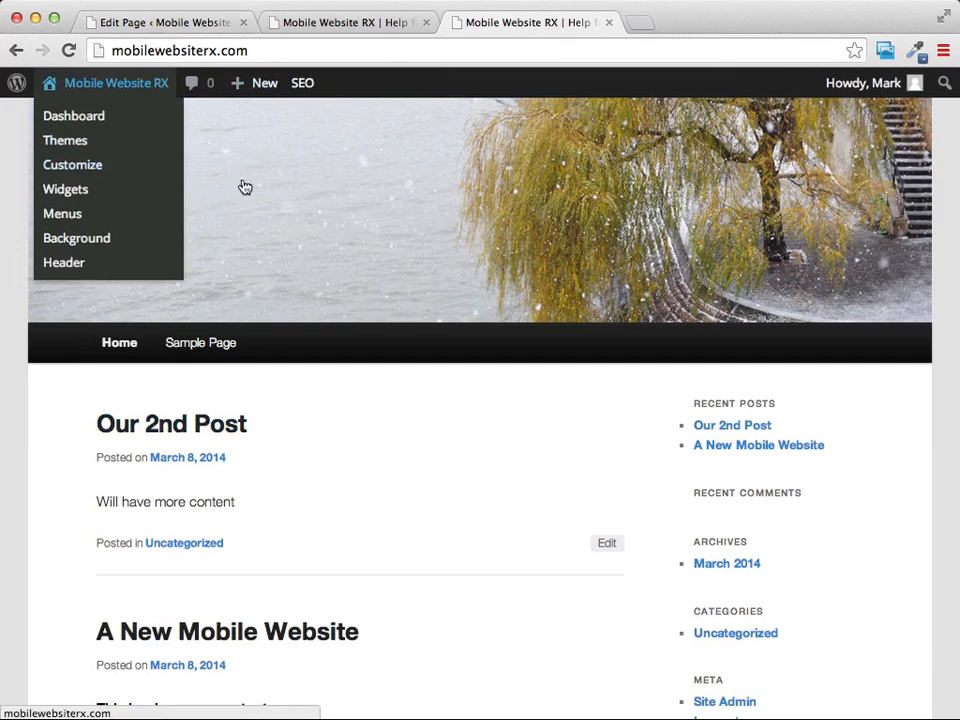
{"action": "left_click", "coordinate": [340, 186]}
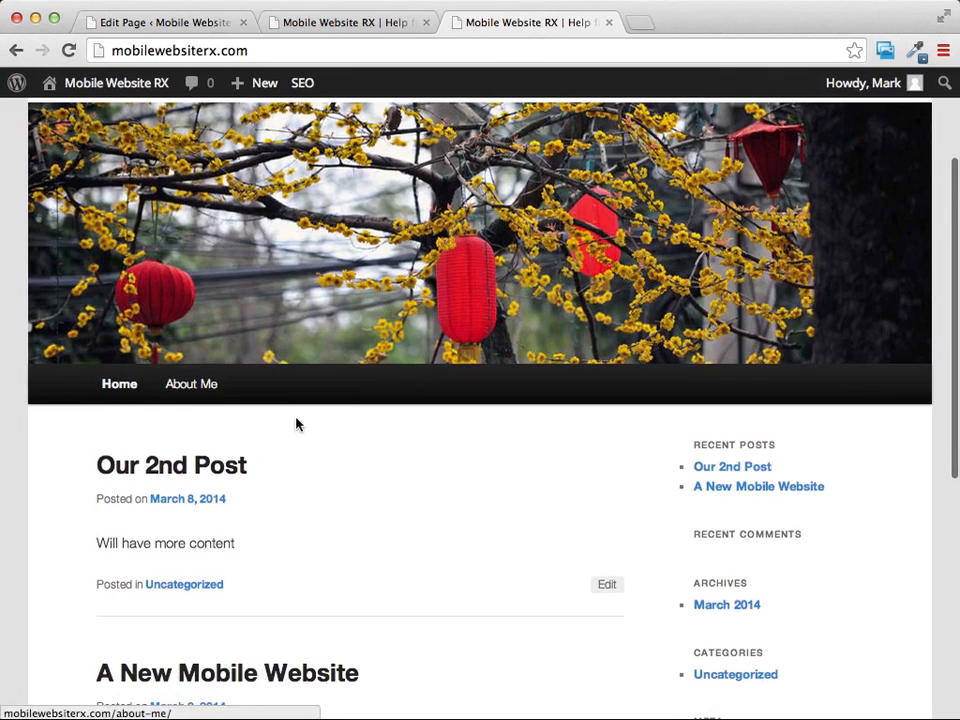
{"action": "left_click", "coordinate": [195, 391]}
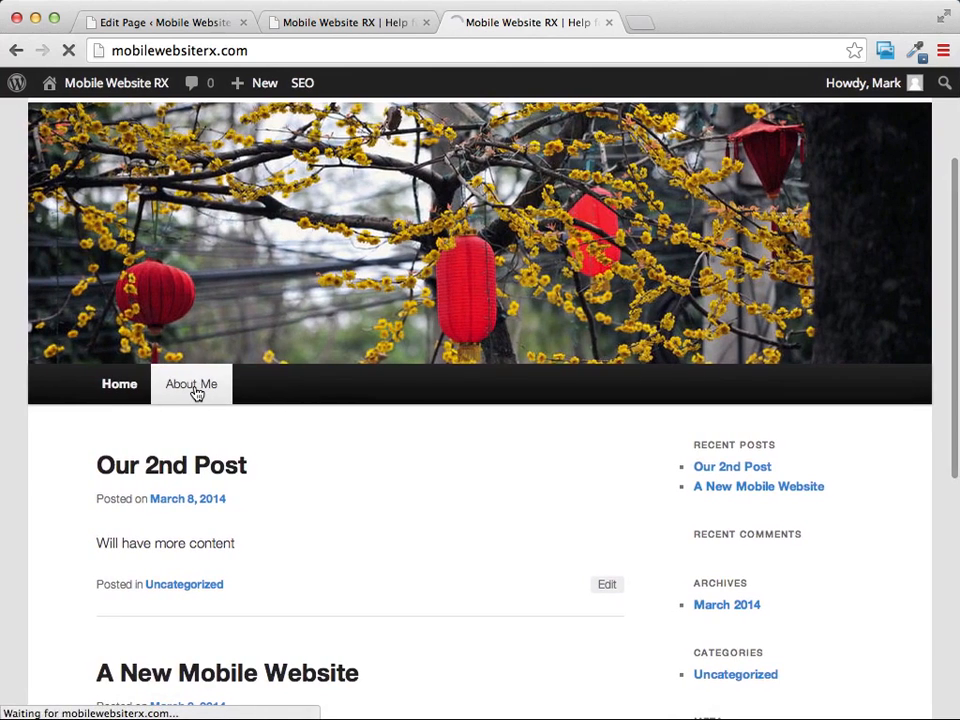
{"action": "scroll", "coordinate": [511, 180], "scroll_direction": "down", "scroll_amount": 5}
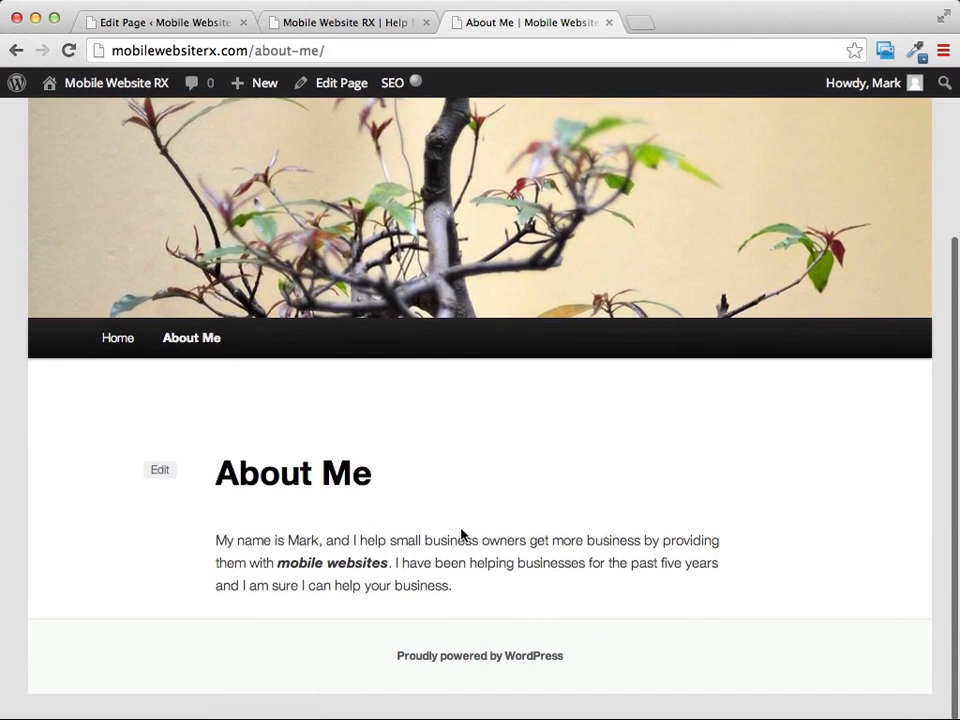
{"action": "scroll", "coordinate": [463, 536], "scroll_direction": "up", "scroll_amount": 5}
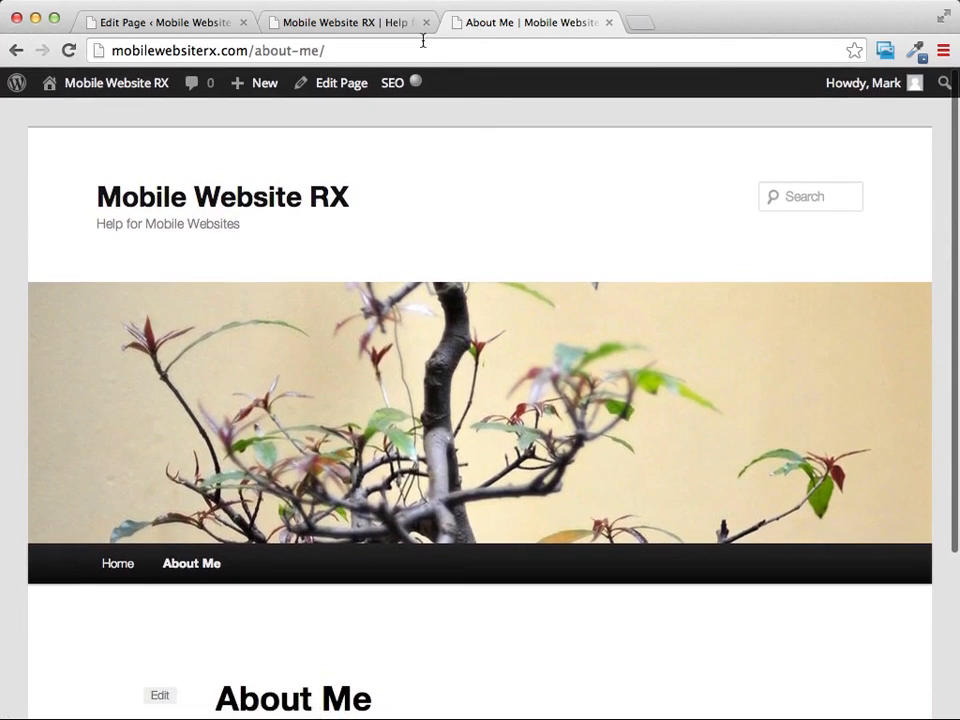
{"action": "left_click", "coordinate": [364, 24]}
{"action": "left_click", "coordinate": [531, 21]}
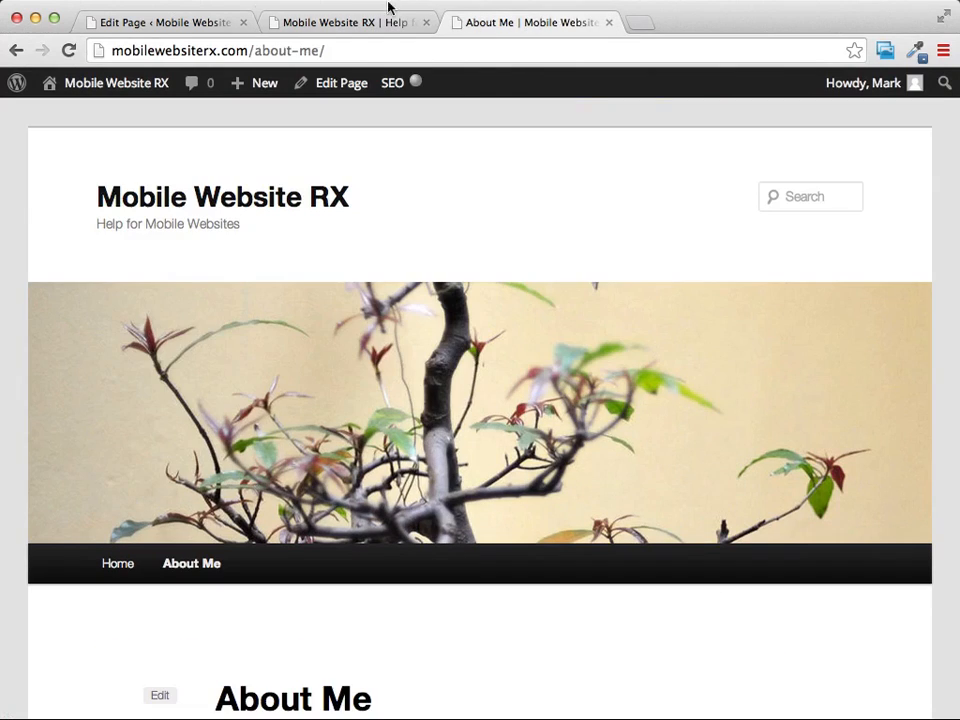
- Return to the WordPress admin and view the list of all pages and the list of all posts
{"action": "left_click", "coordinate": [144, 24]}
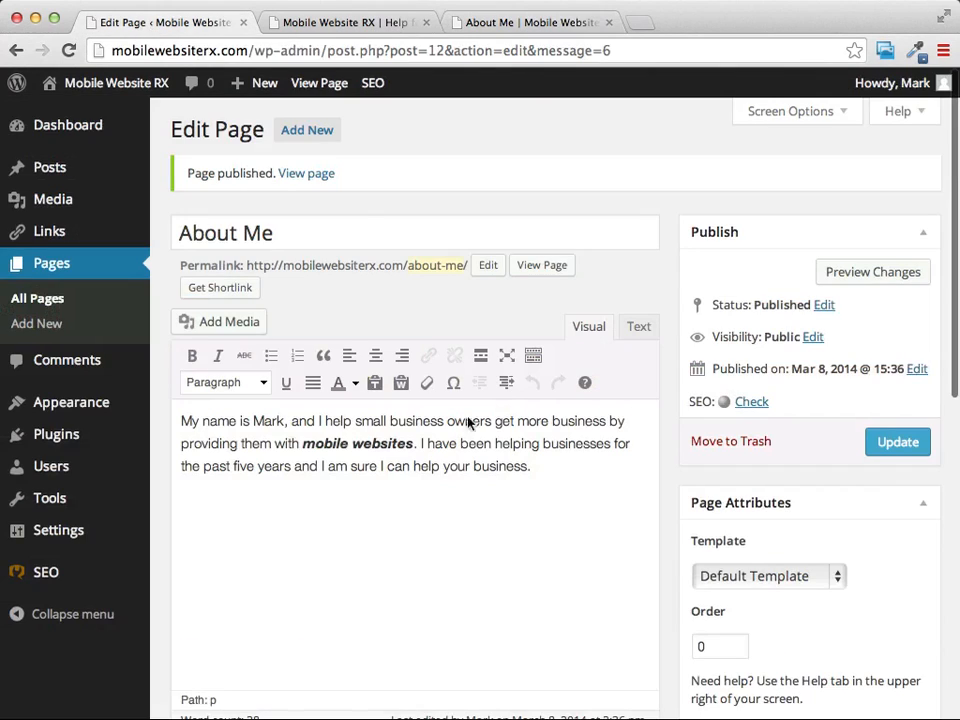
{"action": "left_click", "coordinate": [48, 268]}
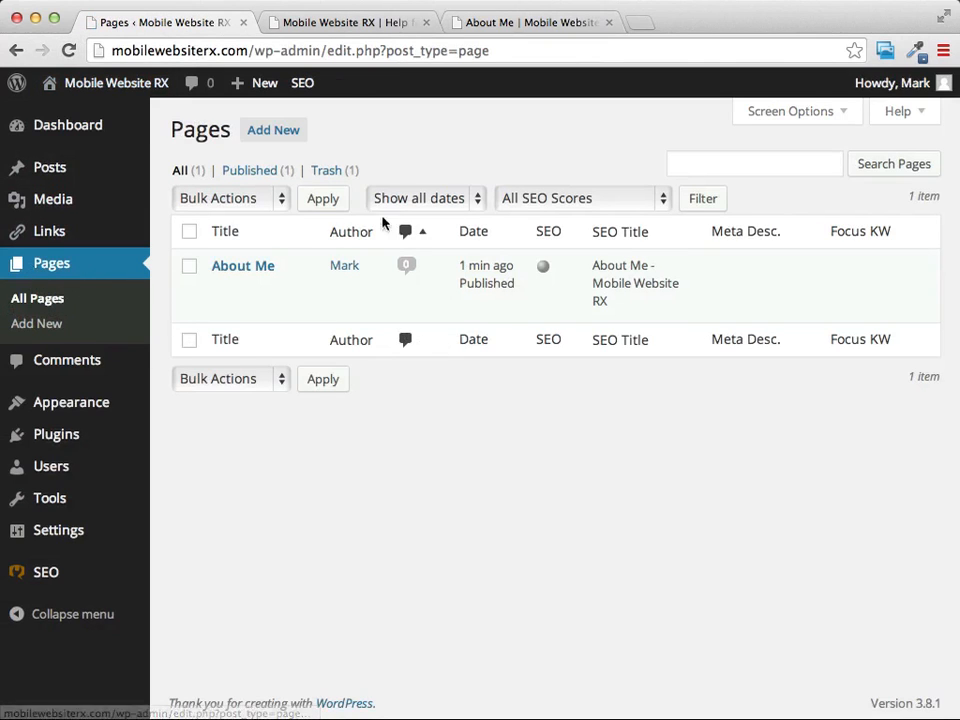
{"action": "mouse_move", "coordinate": [248, 268]}
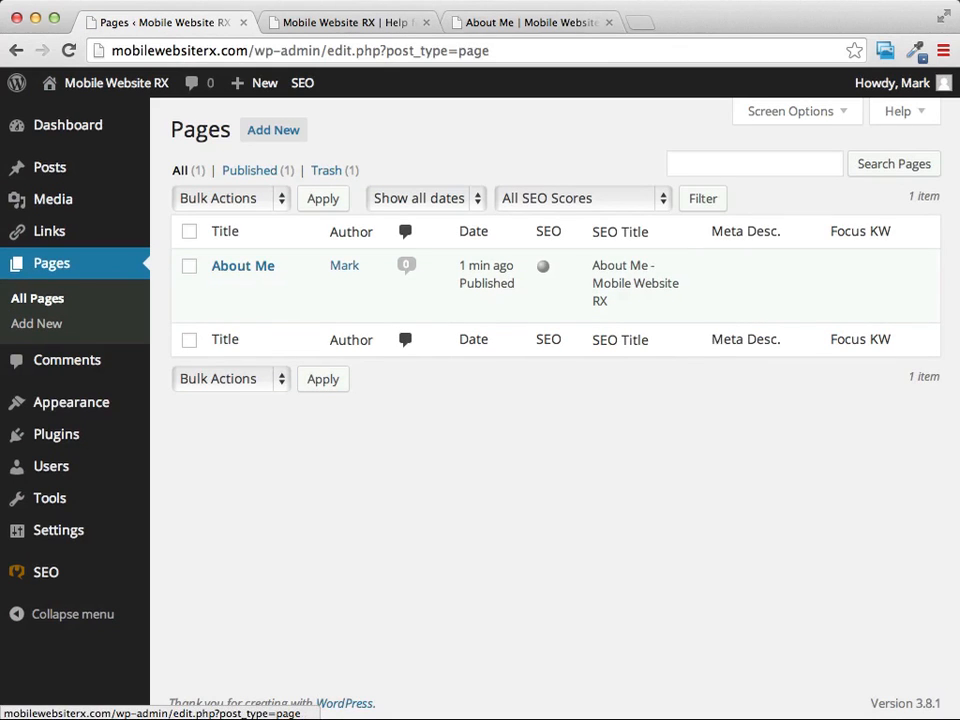
{"action": "mouse_move", "coordinate": [57, 176]}
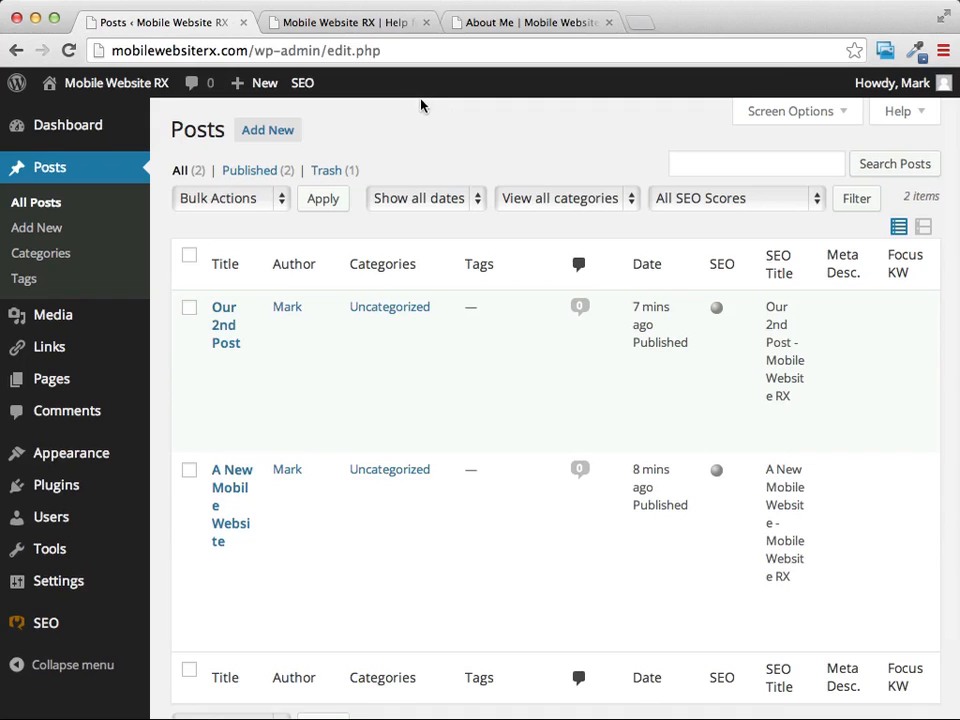
- Compare the live home page's post listing and sidebar with the static "About Me" page
{"action": "left_click", "coordinate": [331, 25]}
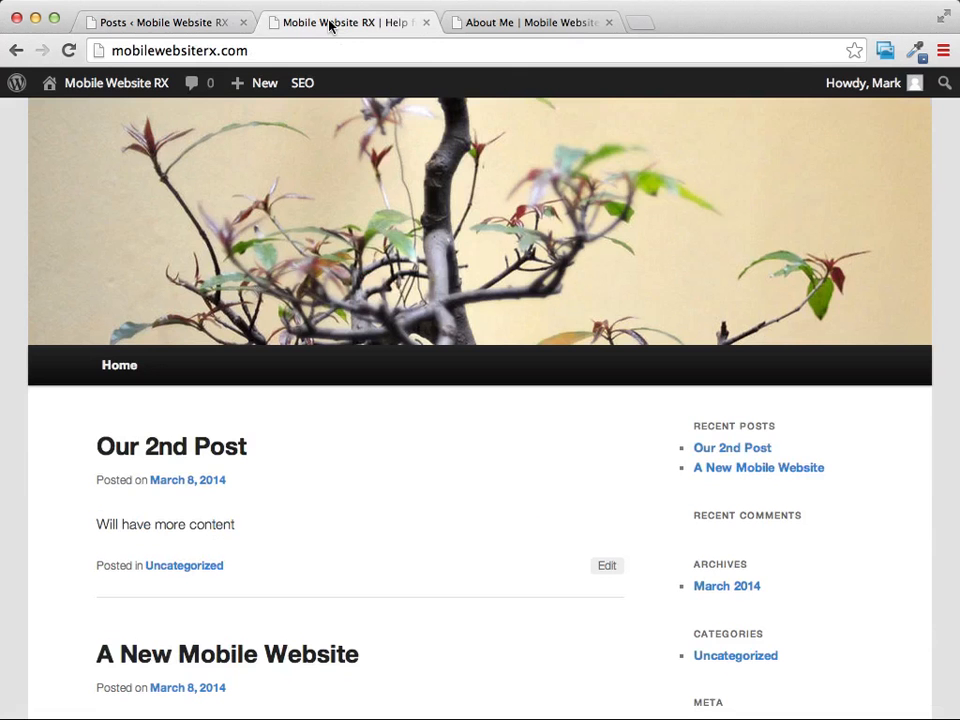
{"action": "left_click", "coordinate": [556, 22]}
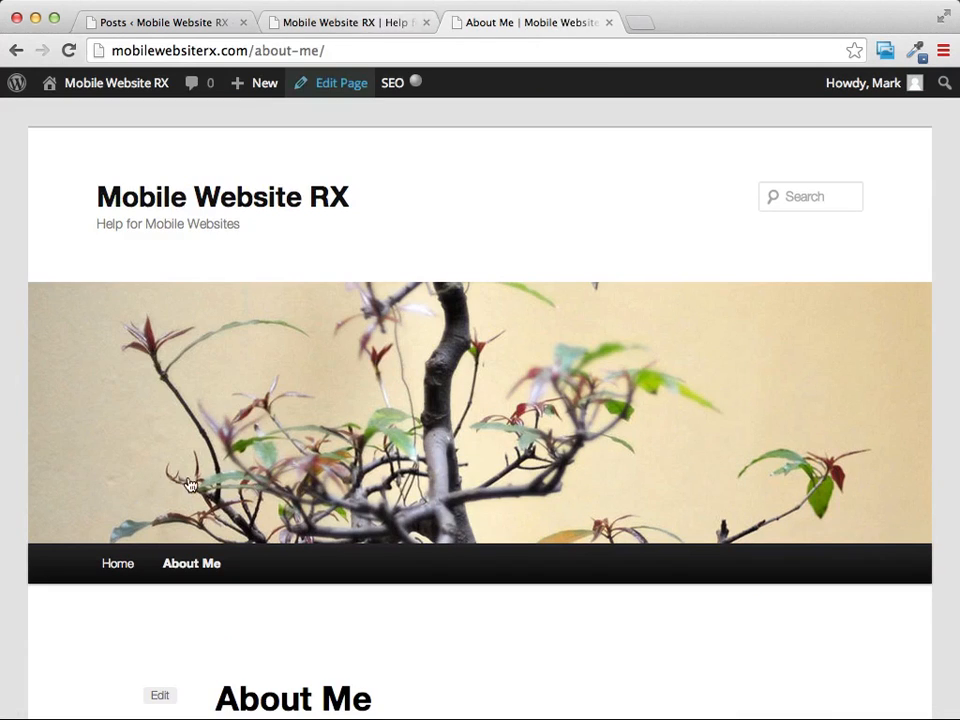
{"action": "scroll", "coordinate": [362, 221], "scroll_direction": "down", "scroll_amount": 2}
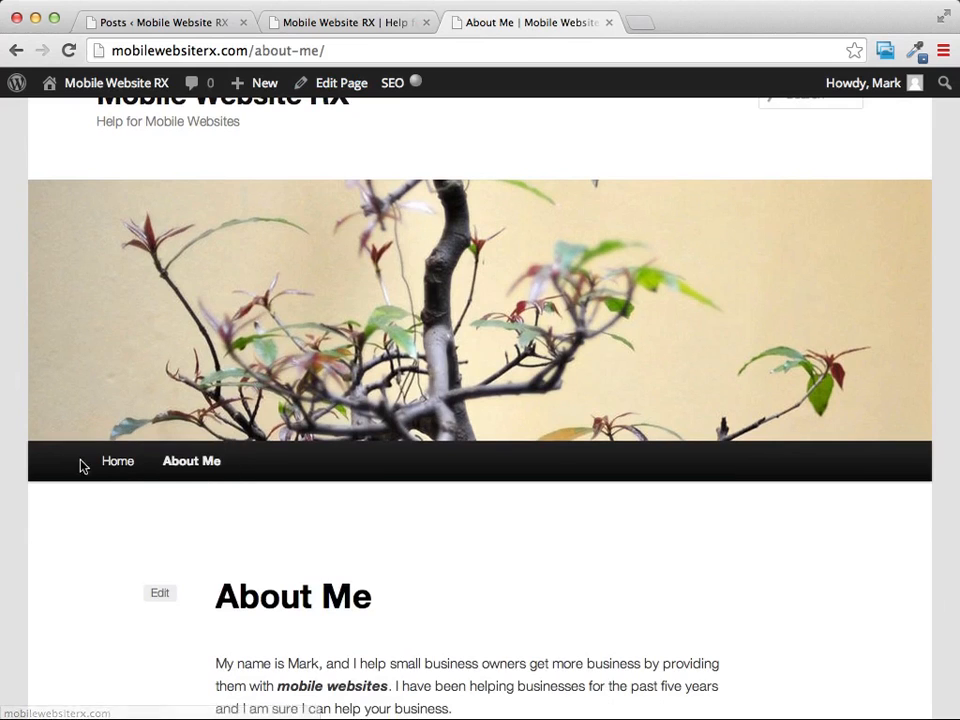
{"action": "left_click", "coordinate": [361, 22]}
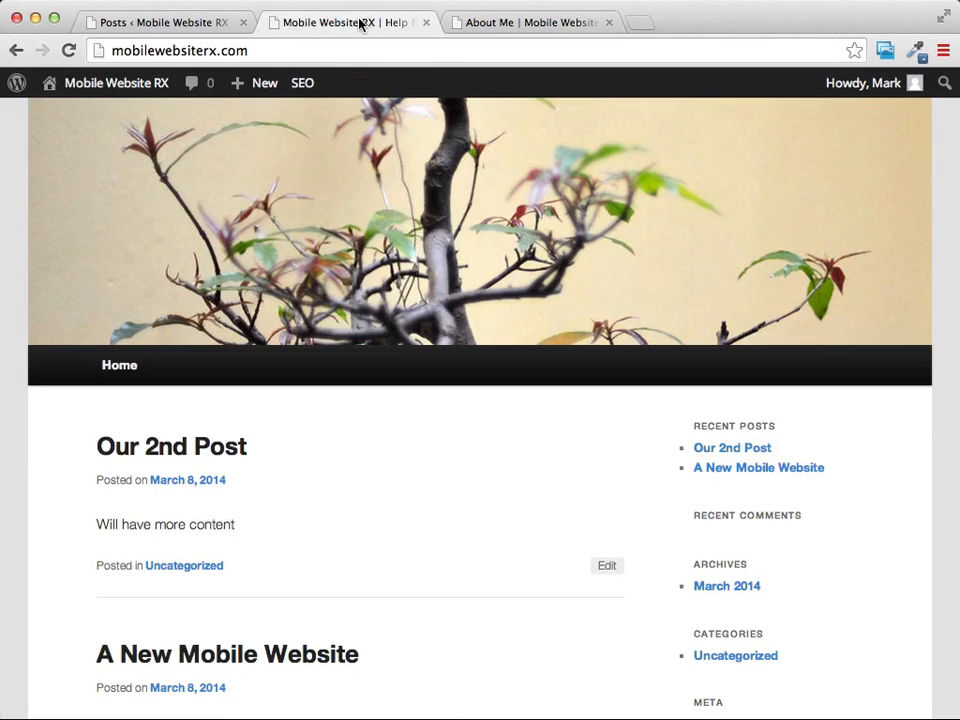
{"action": "scroll", "coordinate": [776, 426], "scroll_direction": "down", "scroll_amount": 2}
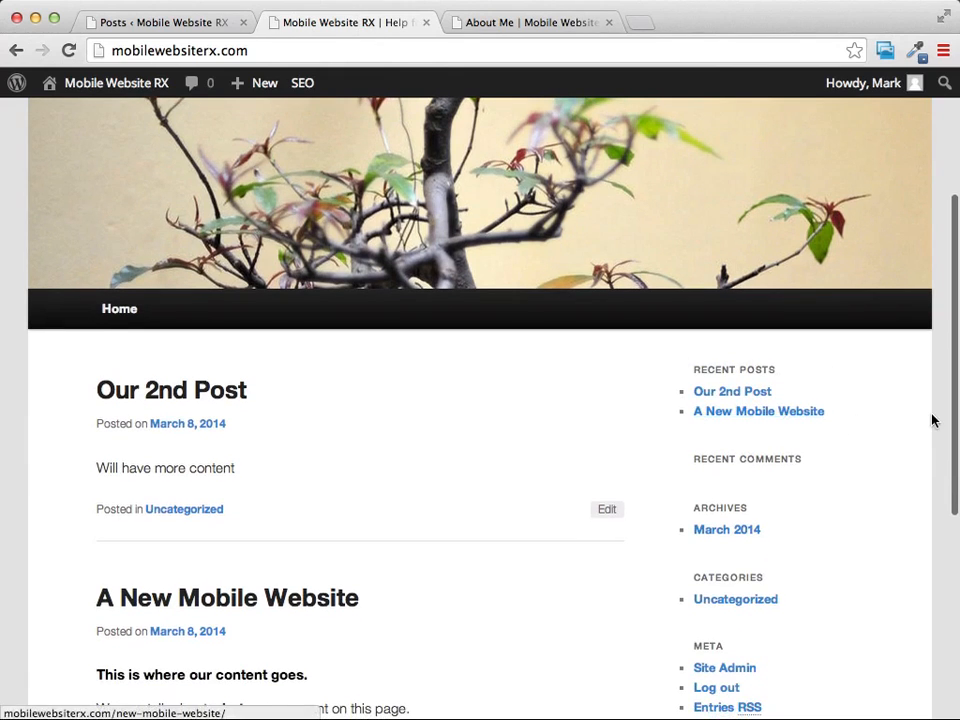
{"action": "scroll", "coordinate": [932, 418], "scroll_direction": "down", "scroll_amount": 3}
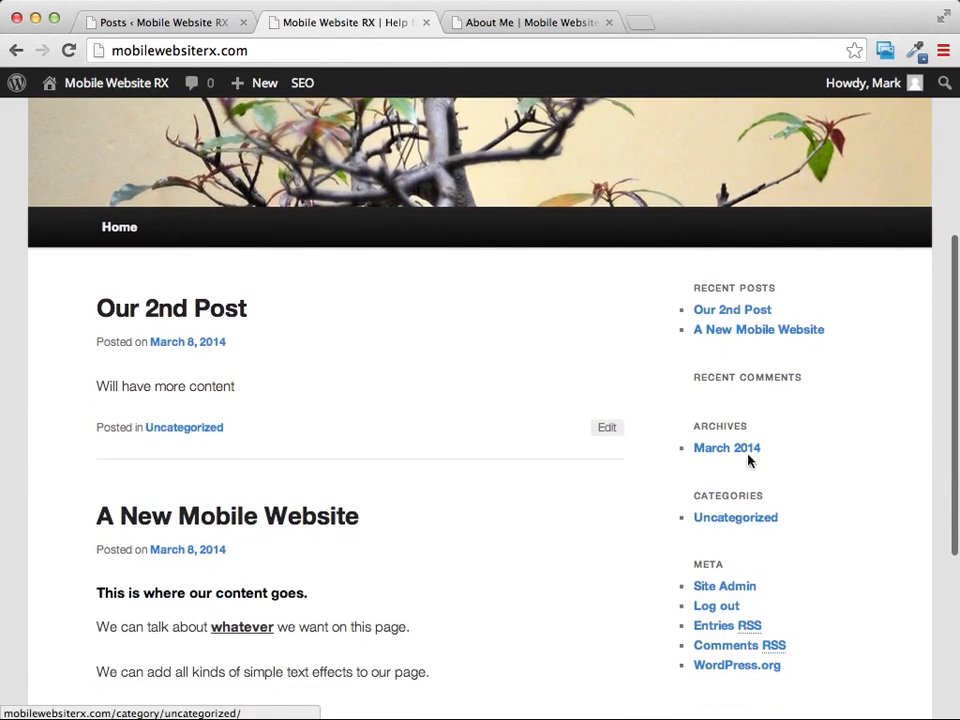
{"action": "scroll", "coordinate": [836, 501], "scroll_direction": "up", "scroll_amount": 5}
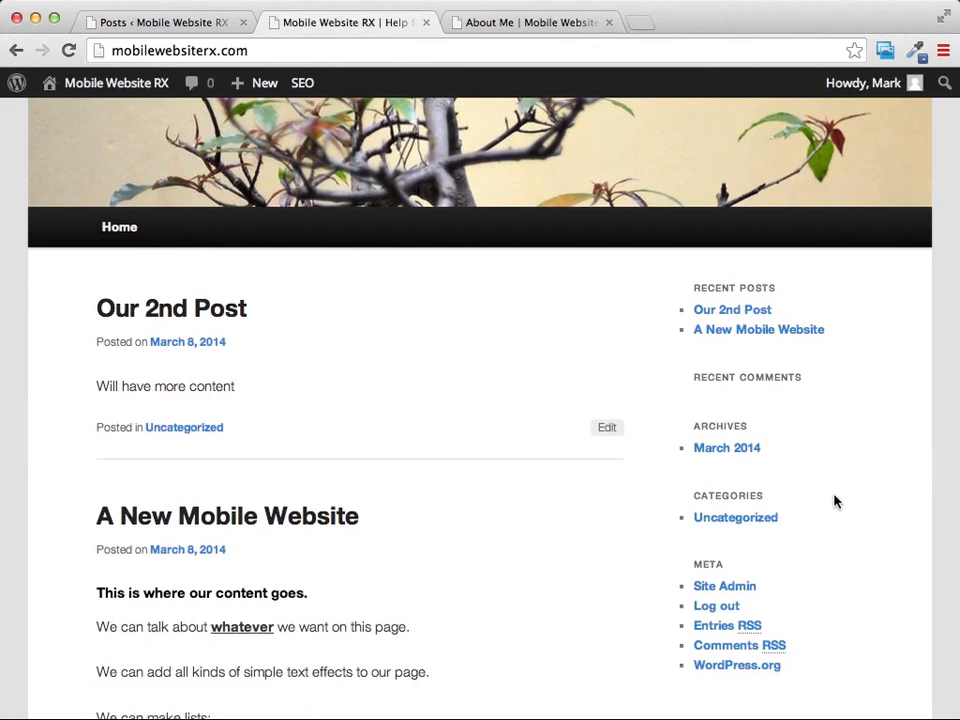